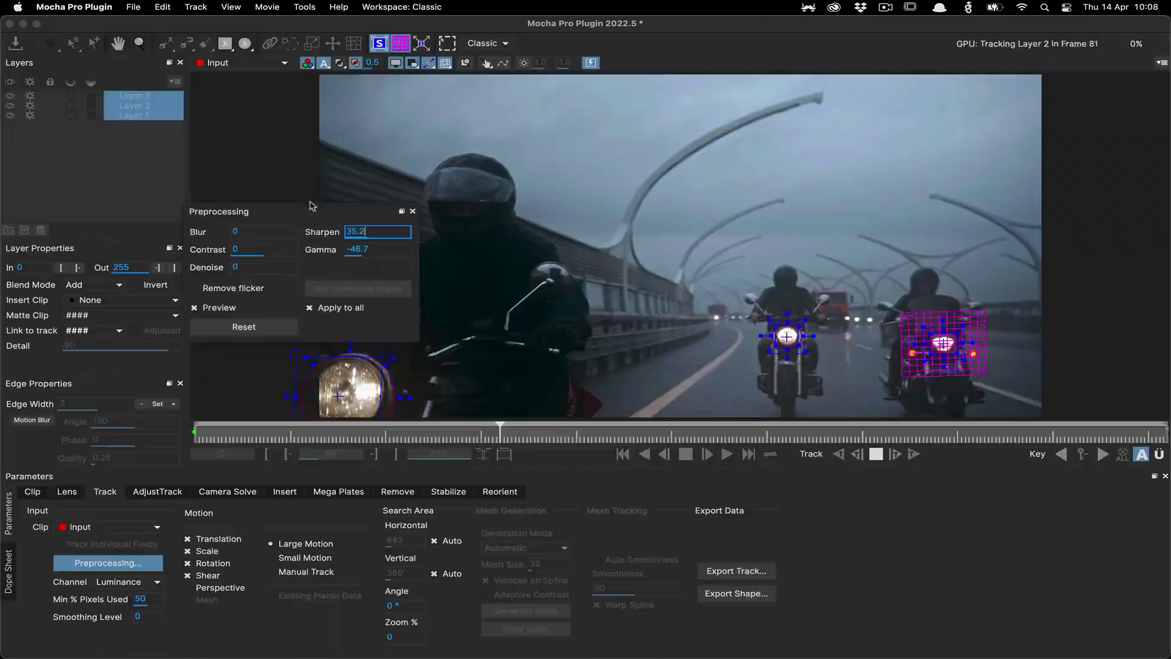
Zoom into the bent-wall shot and trace calibration lines along the building edge and right wall
{"action": "left_click_drag", "start_coordinate": [310, 208], "coordinate": [295, 134]}
{"action": "left_click", "coordinate": [214, 237]}
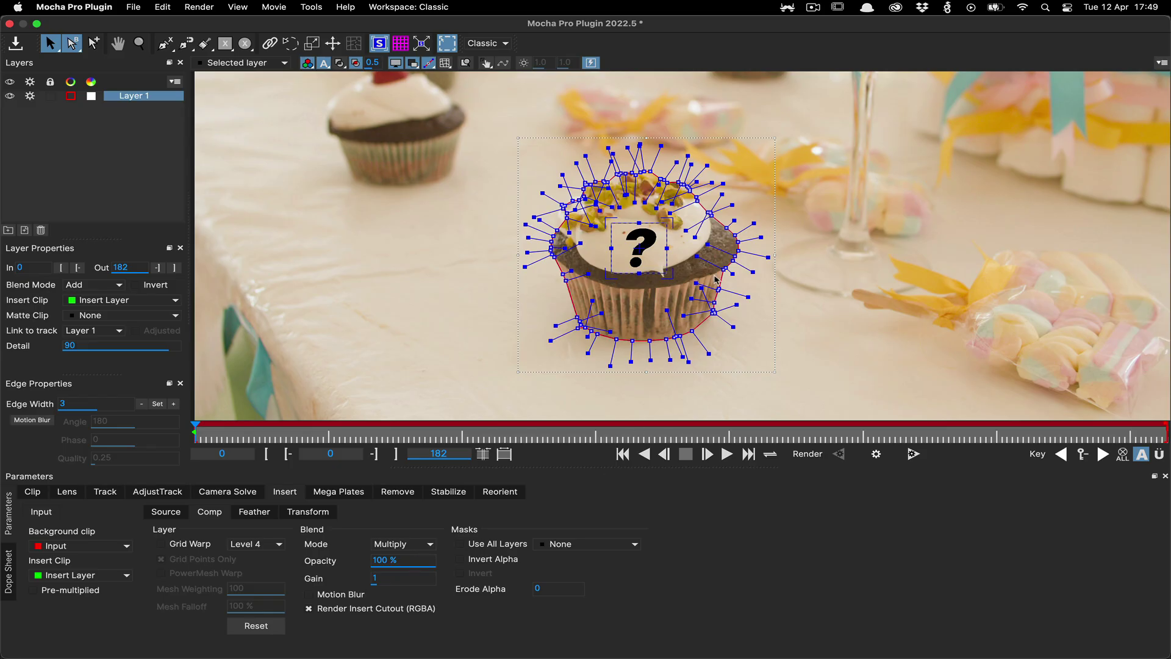
{"action": "scroll", "coordinate": [665, 258], "scroll_direction": "up", "scroll_amount": 2}
{"action": "scroll", "coordinate": [663, 259], "scroll_direction": "up", "scroll_amount": 2}
{"action": "scroll", "coordinate": [662, 259], "scroll_direction": "up", "scroll_amount": 2}
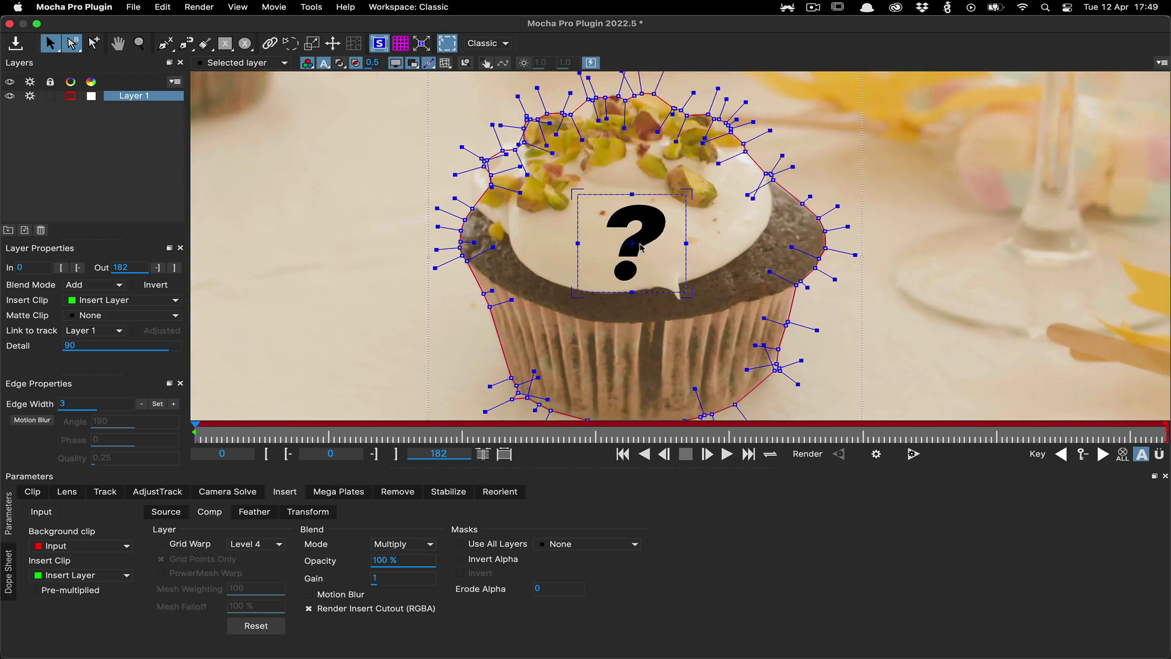
{"action": "scroll", "coordinate": [659, 260], "scroll_direction": "up", "scroll_amount": 2}
{"action": "scroll", "coordinate": [658, 260], "scroll_direction": "up", "scroll_amount": 1}
{"action": "scroll", "coordinate": [659, 260], "scroll_direction": "up", "scroll_amount": 2}
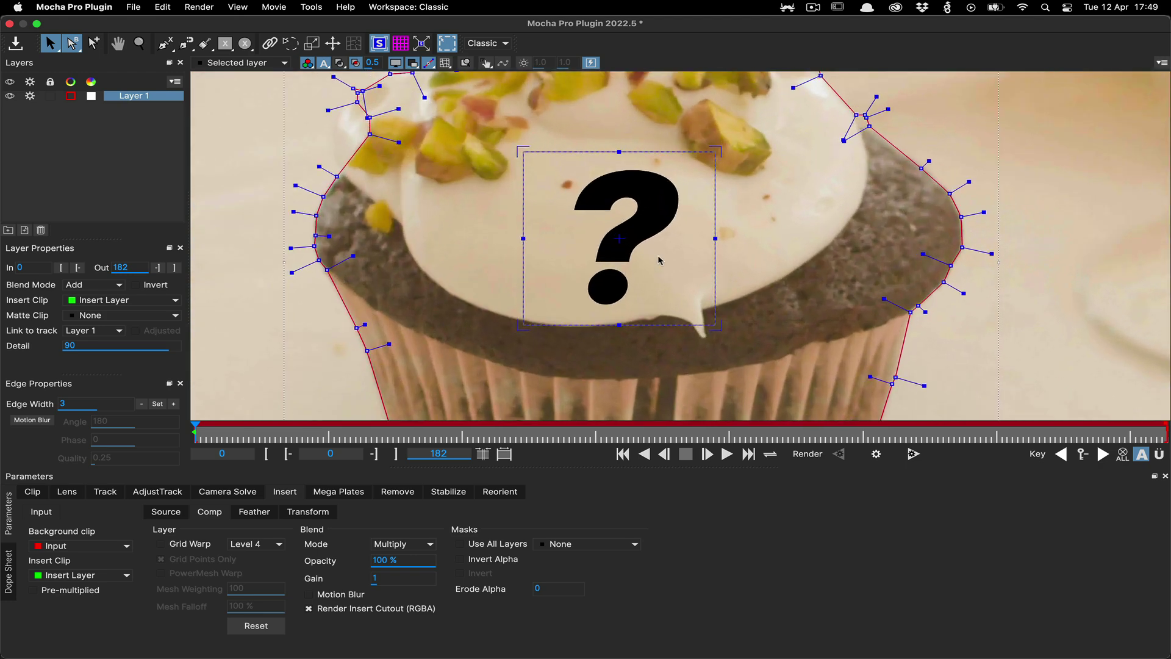
{"action": "scroll", "coordinate": [658, 260], "scroll_direction": "down", "scroll_amount": 2}
{"action": "scroll", "coordinate": [659, 260], "scroll_direction": "down", "scroll_amount": 2}
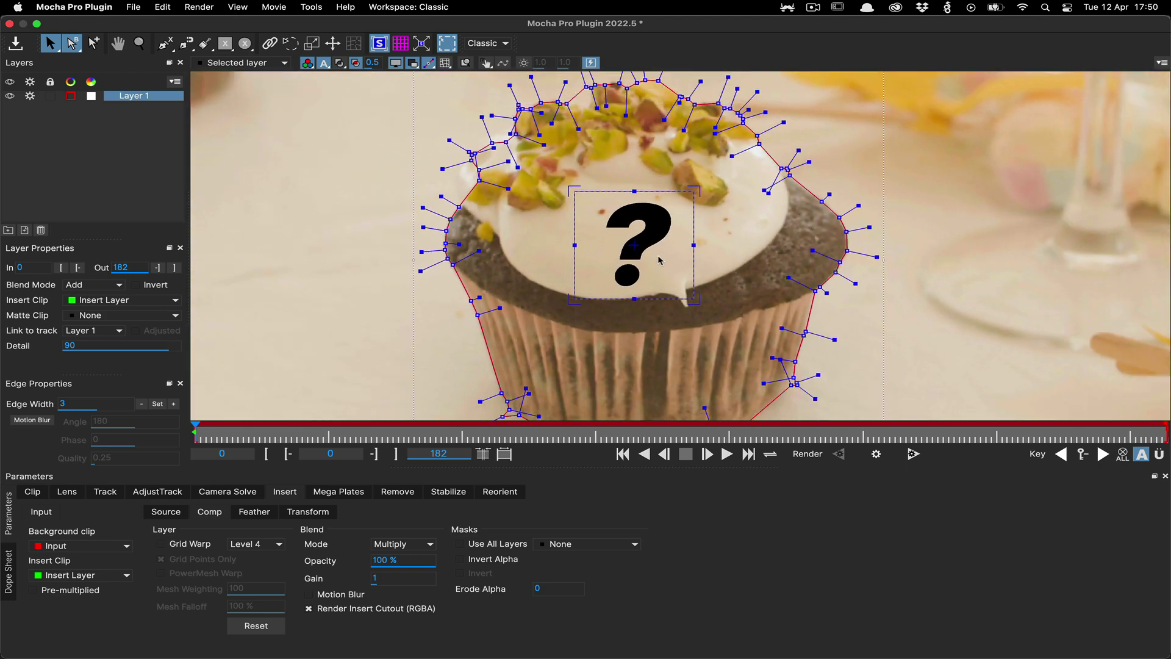
{"action": "scroll", "coordinate": [658, 260], "scroll_direction": "down", "scroll_amount": 2}
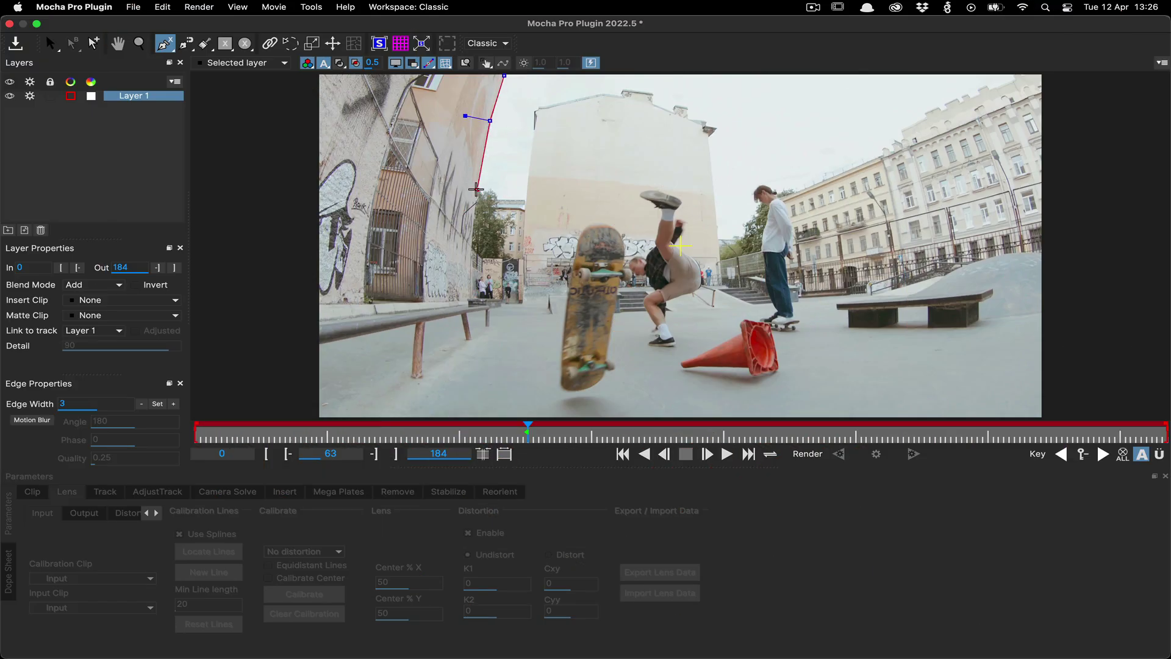
{"action": "left_click", "coordinate": [477, 189]}
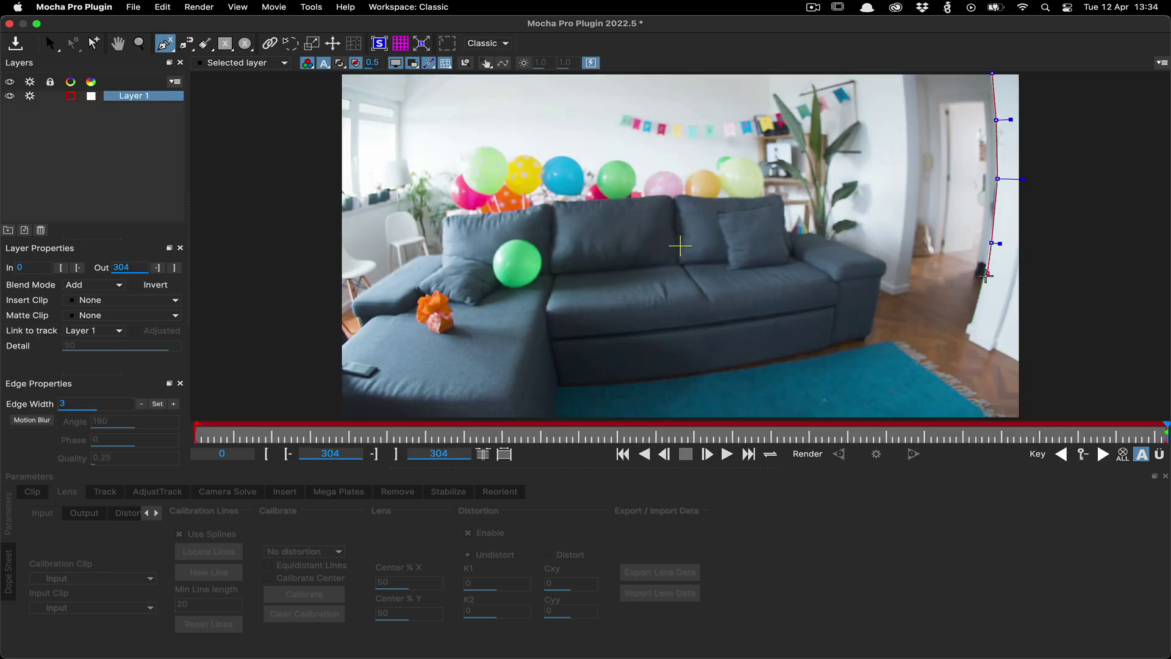
{"action": "left_click", "coordinate": [970, 336]}
{"action": "right_click", "coordinate": [970, 335]}
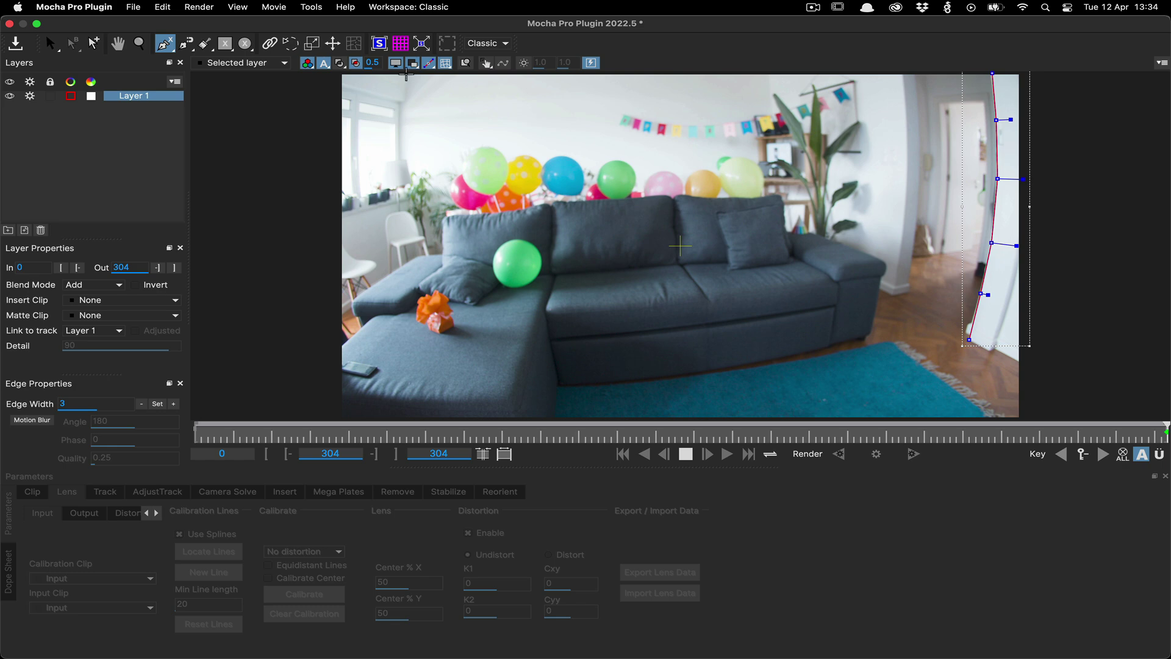
Turn on spline calibration lines and trace the top line and left window frame edge
{"action": "left_click", "coordinate": [407, 75]}
{"action": "left_click", "coordinate": [403, 123]}
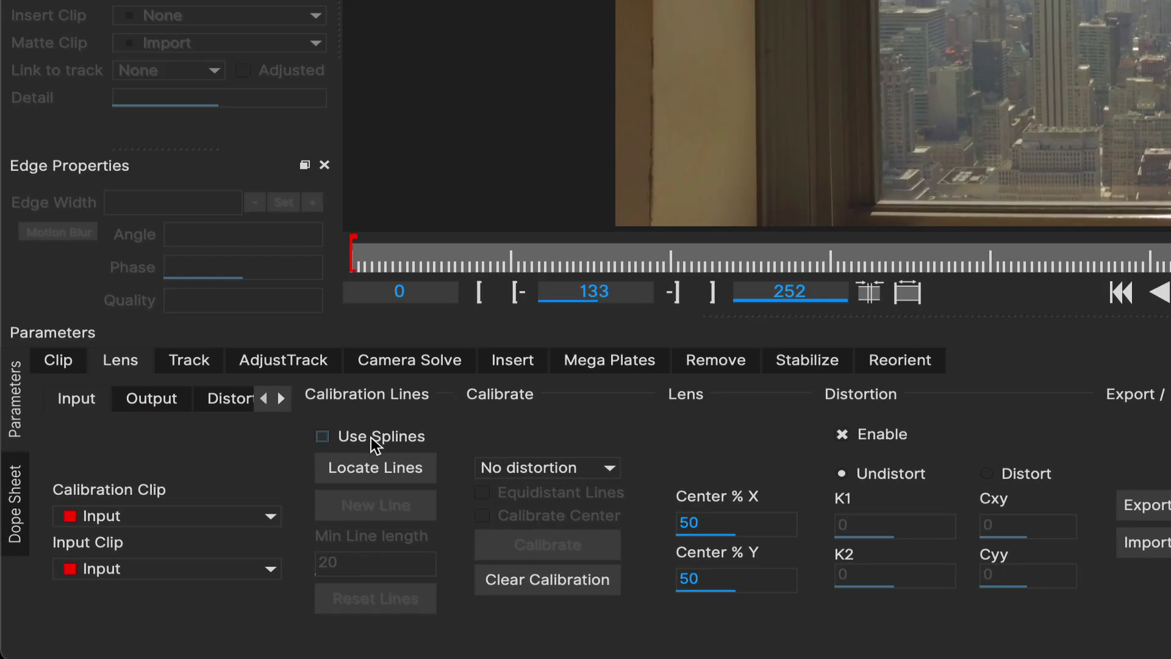
{"action": "left_click", "coordinate": [371, 437]}
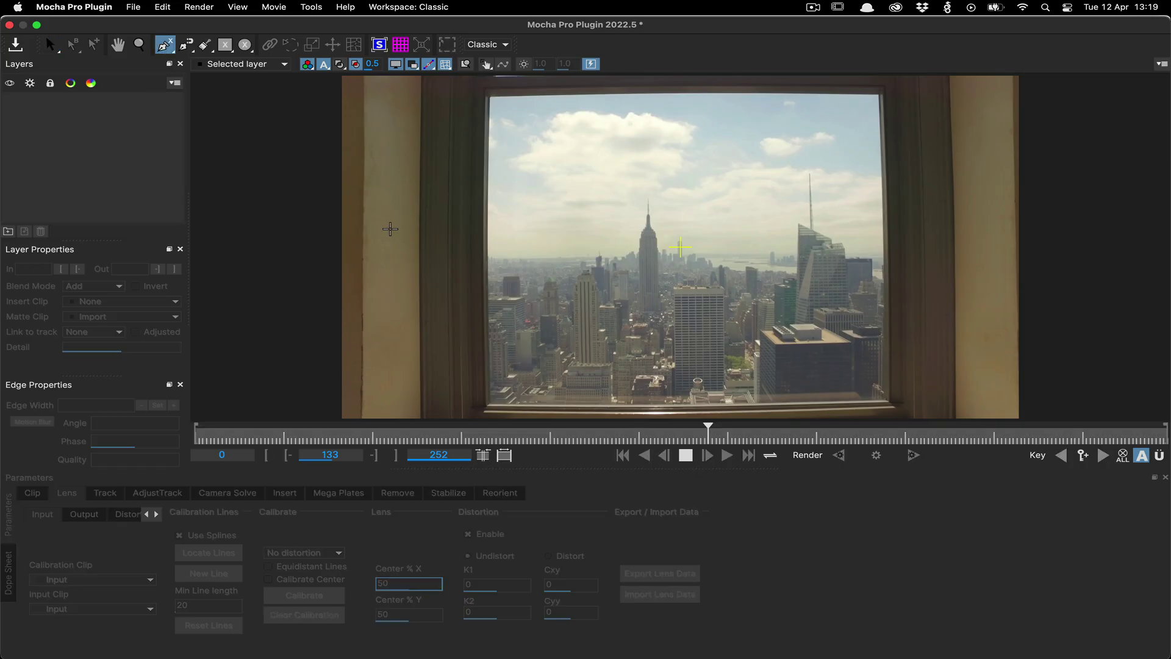
{"action": "left_click", "coordinate": [492, 96]}
{"action": "left_click", "coordinate": [489, 162]}
{"action": "left_click", "coordinate": [490, 247]}
{"action": "left_click", "coordinate": [489, 403]}
{"action": "right_click", "coordinate": [488, 403]}
Trace a calibration spline along the right window edge and begin one along the window top
{"action": "left_click", "coordinate": [879, 95]}
{"action": "left_click", "coordinate": [884, 189]}
{"action": "left_click", "coordinate": [886, 400]}
{"action": "right_click", "coordinate": [886, 401]}
{"action": "left_click", "coordinate": [492, 96]}
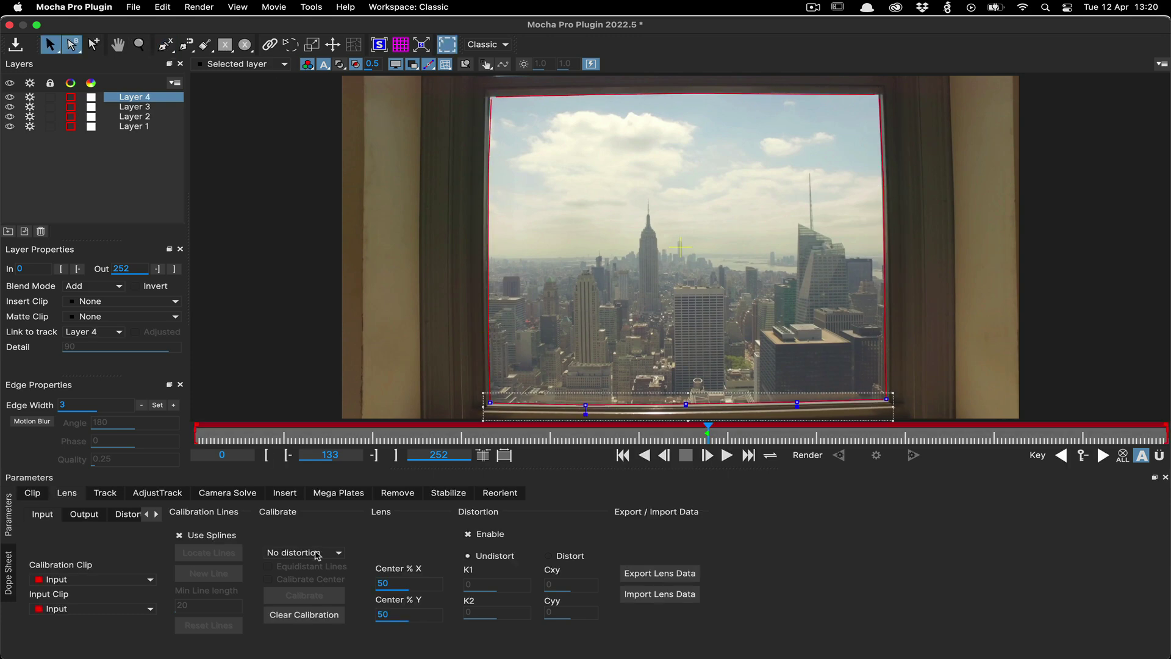
Calibrate the lens with the 1-Parameter distortion model, then begin a line on the right tree trunk
{"action": "left_click", "coordinate": [317, 553]}
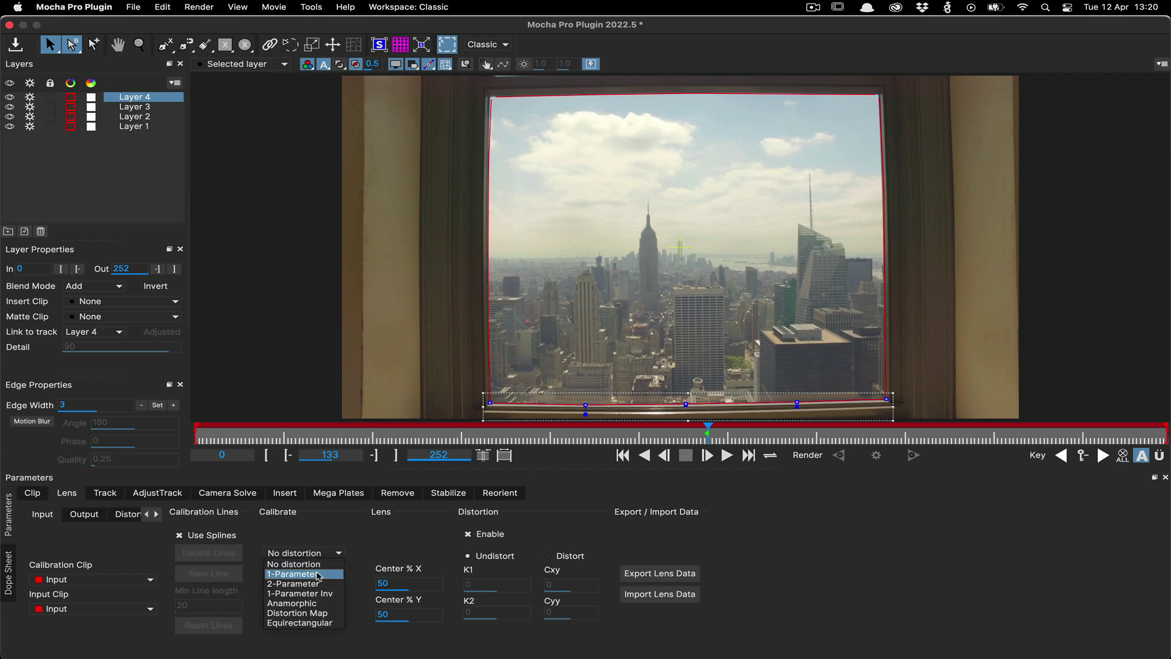
{"action": "left_click", "coordinate": [317, 576]}
{"action": "left_click", "coordinate": [305, 595]}
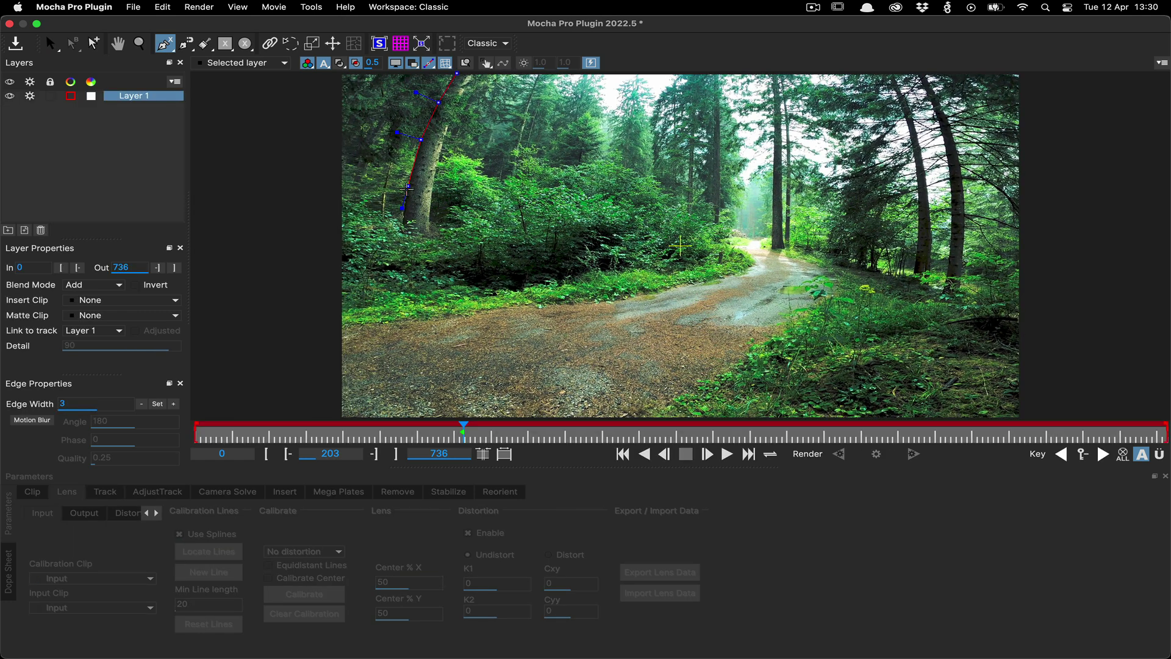
{"action": "left_click", "coordinate": [923, 75]}
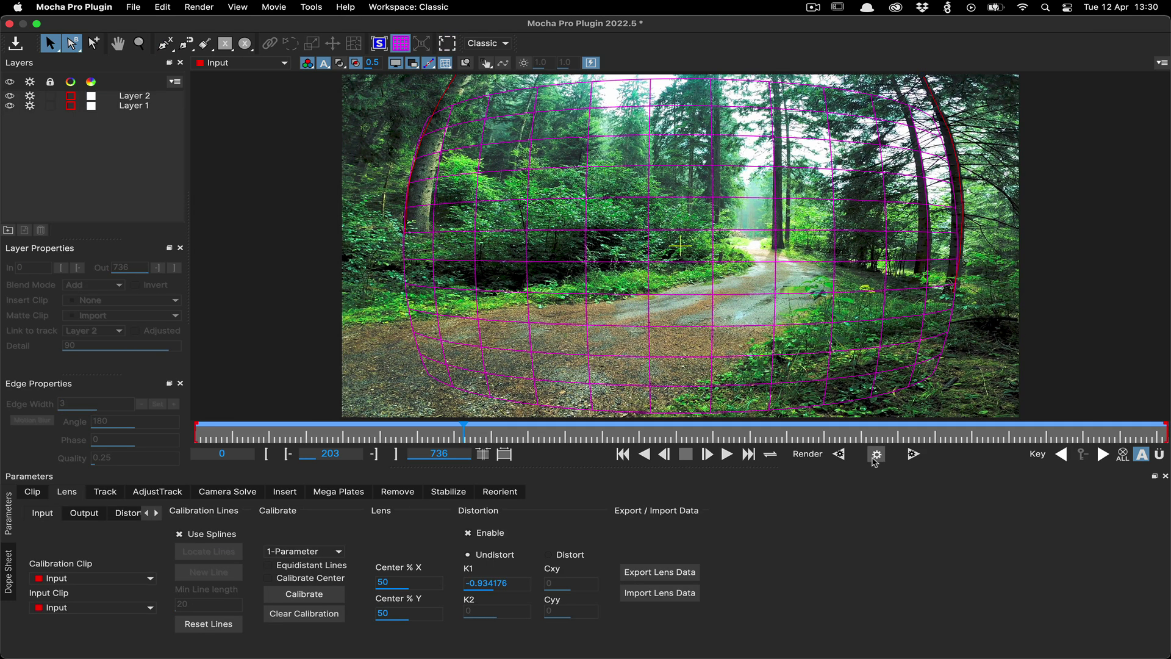
Render the undistorted calibrated shot and export its lens data as Mocha XML Lens Data
{"action": "left_click", "coordinate": [875, 456]}
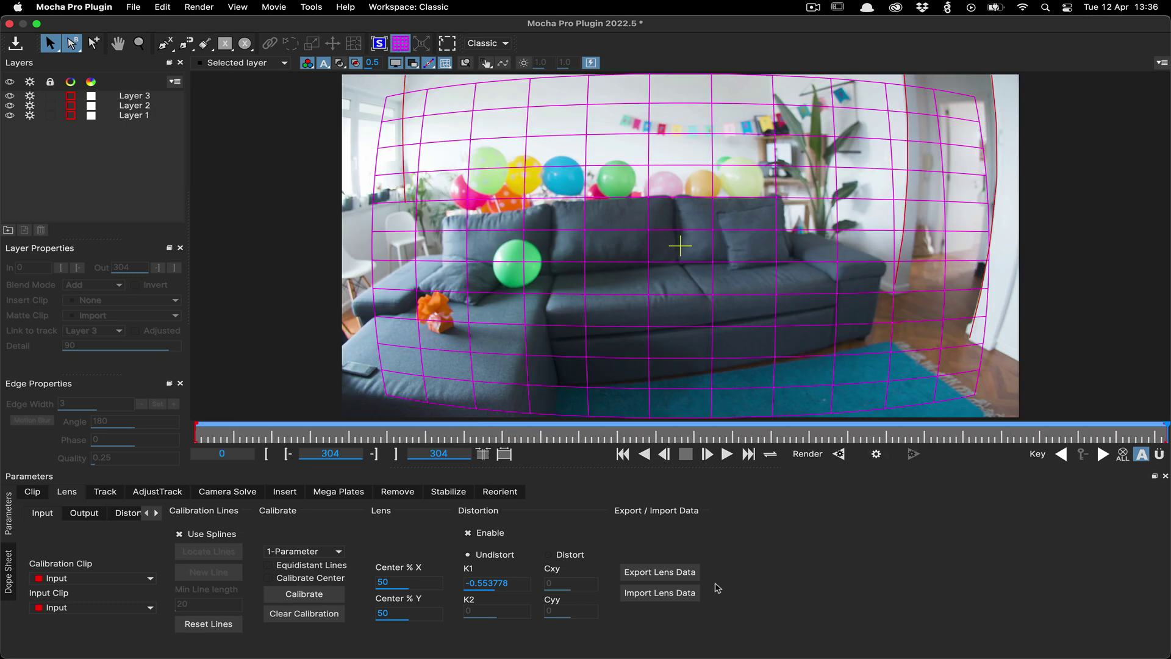
{"action": "left_click", "coordinate": [659, 572]}
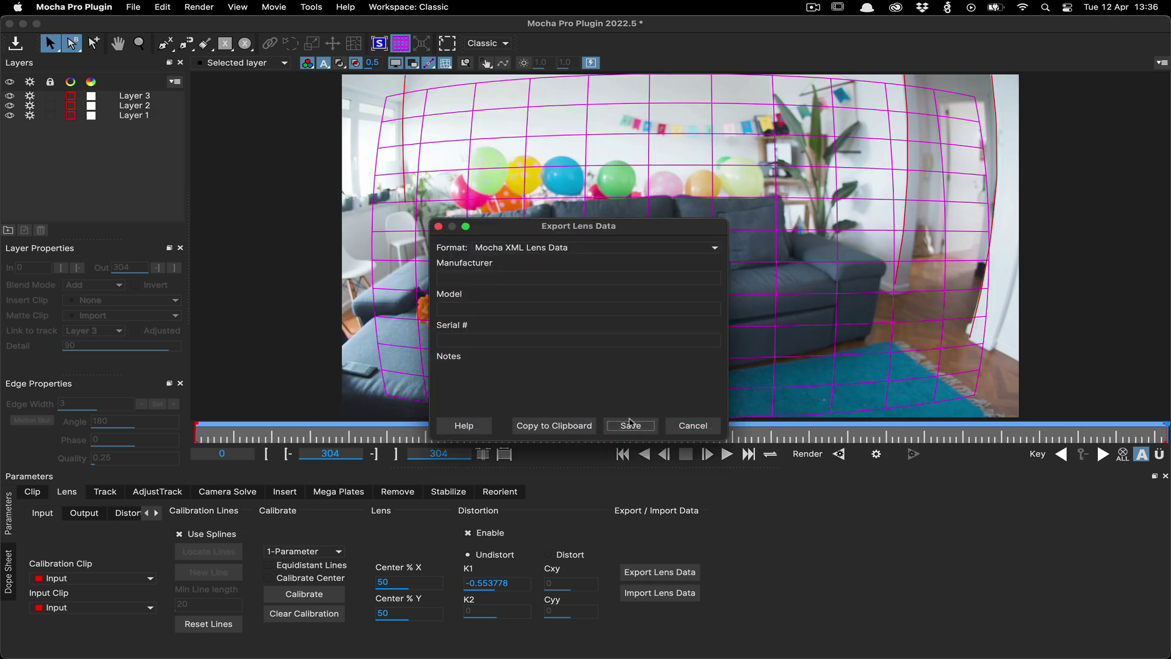
{"action": "left_click", "coordinate": [588, 248]}
{"action": "left_click", "coordinate": [588, 247]}
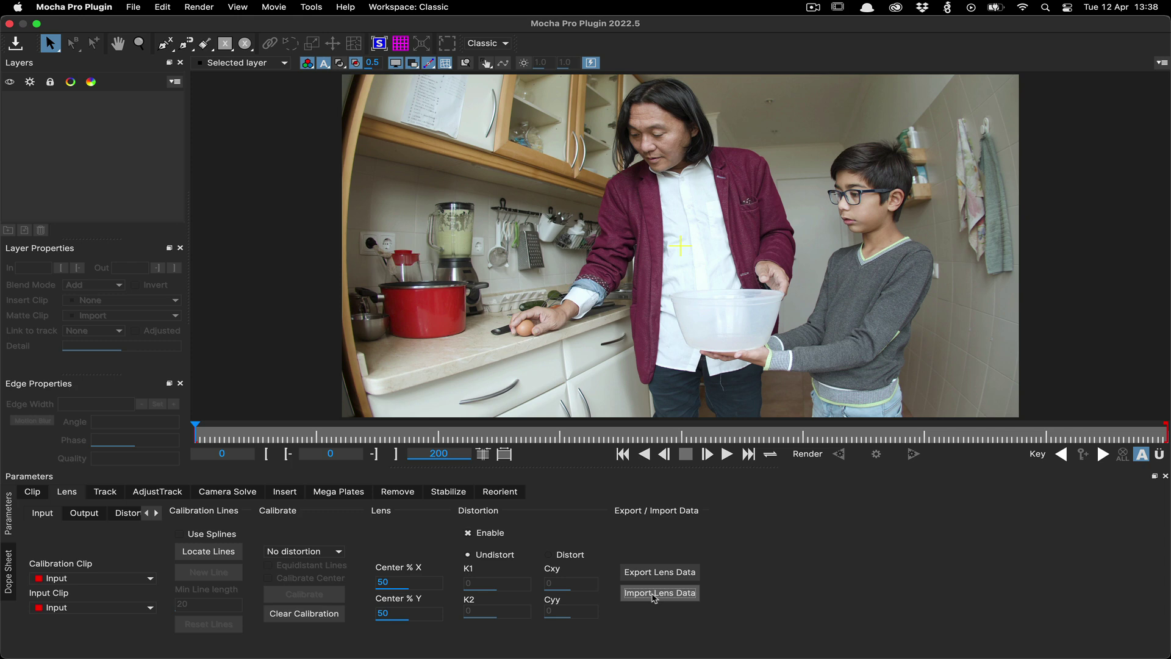
Load the saved lens file onto the kitchen clip, render it undistorted, and track backwards
{"action": "left_click", "coordinate": [655, 598]}
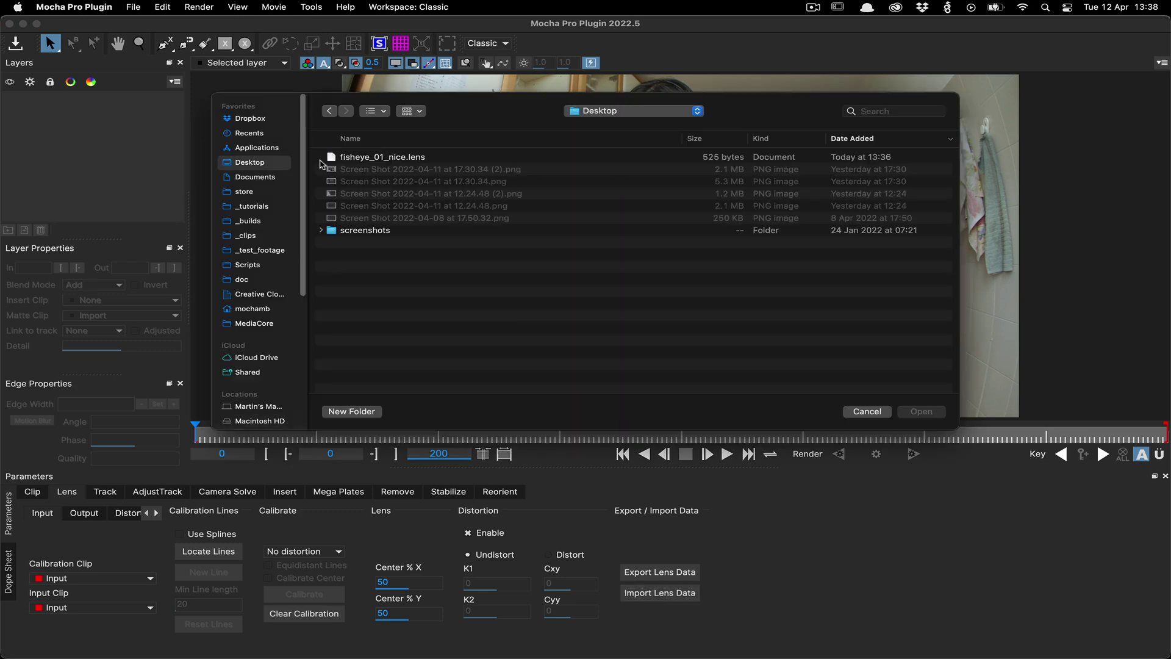
{"action": "double_click", "coordinate": [378, 156]}
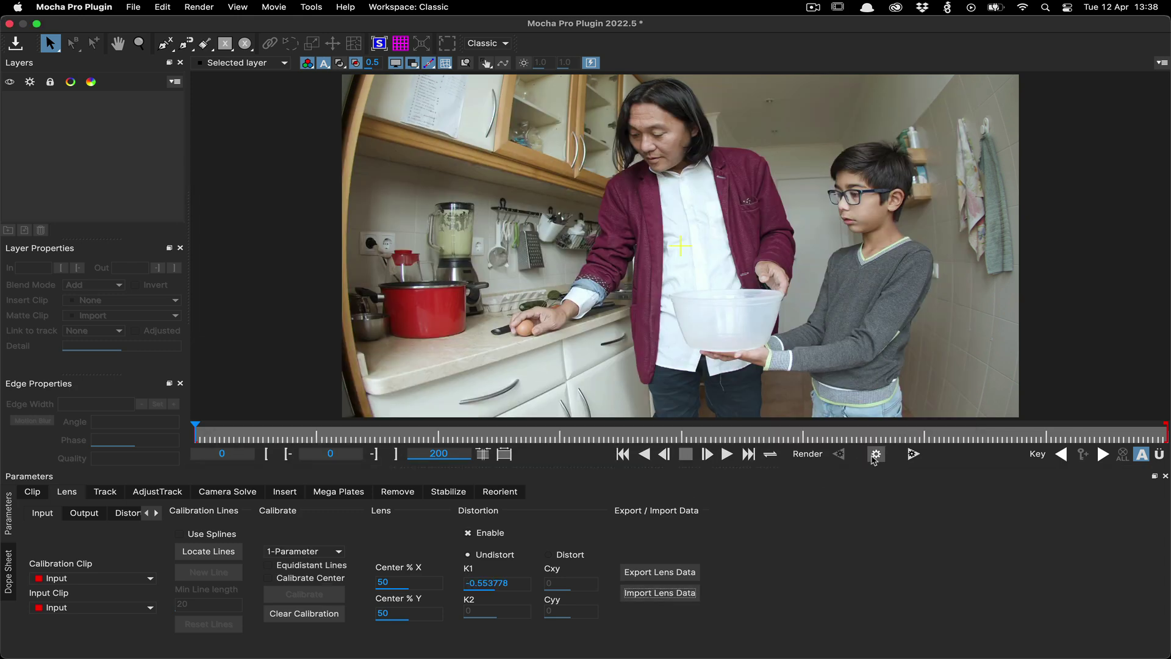
{"action": "left_click", "coordinate": [877, 454]}
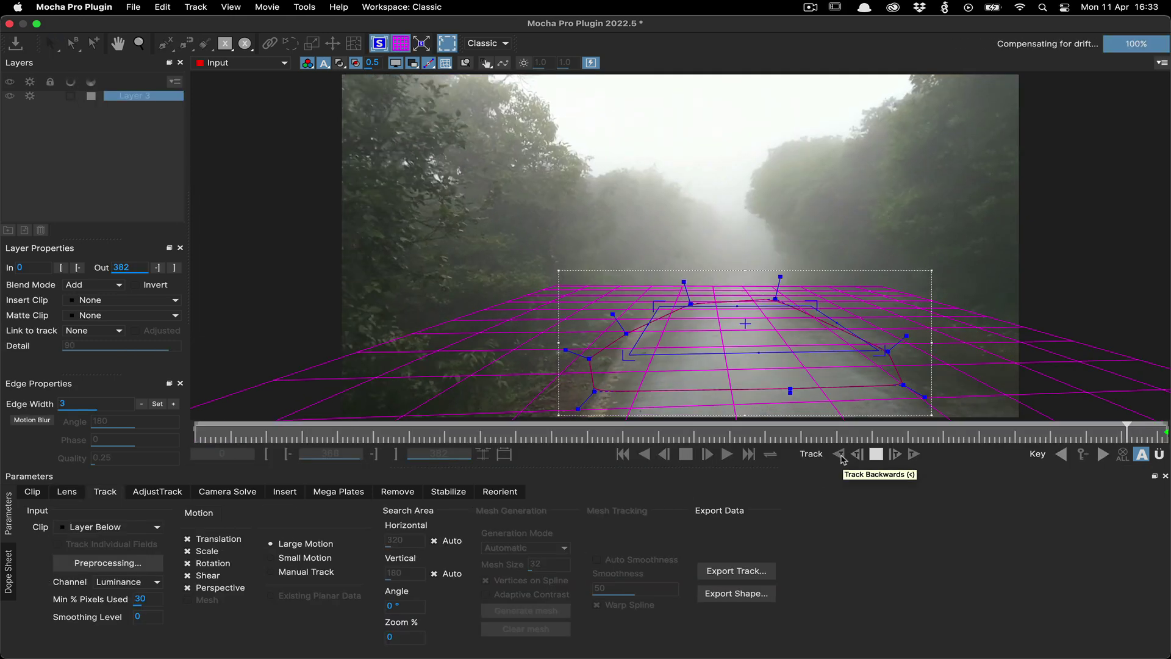
{"action": "left_click", "coordinate": [840, 454]}
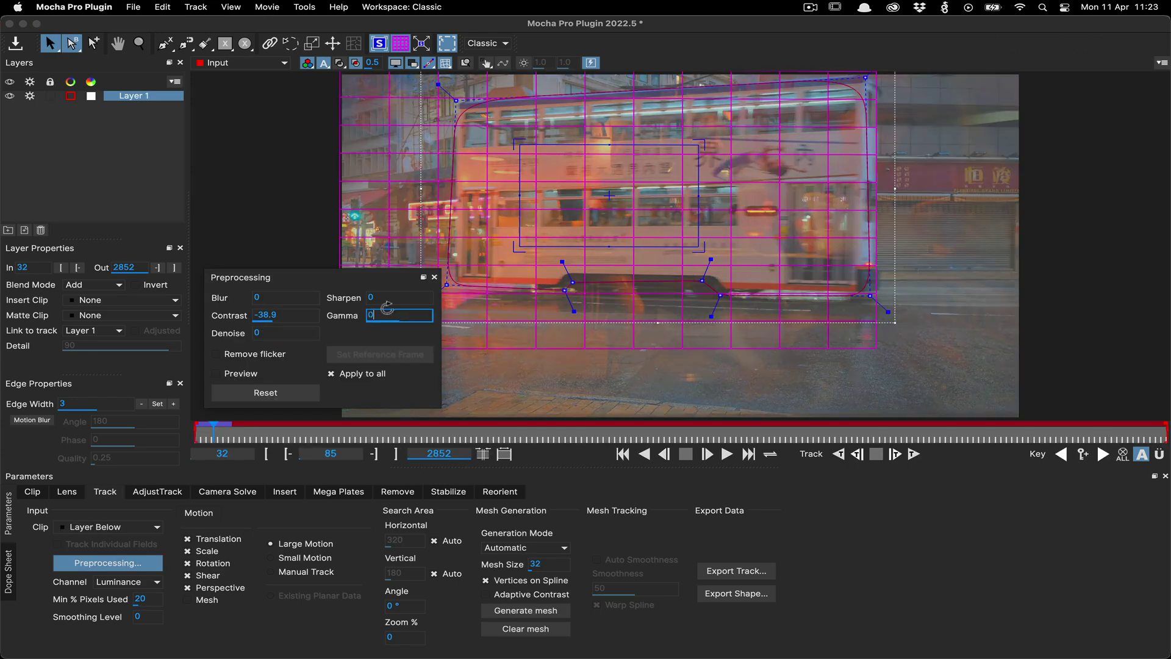
Adjust preprocessing gamma and blur on the cave clip, then play it back from frame 0
{"action": "left_click_drag", "start_coordinate": [387, 308], "coordinate": [349, 278]}
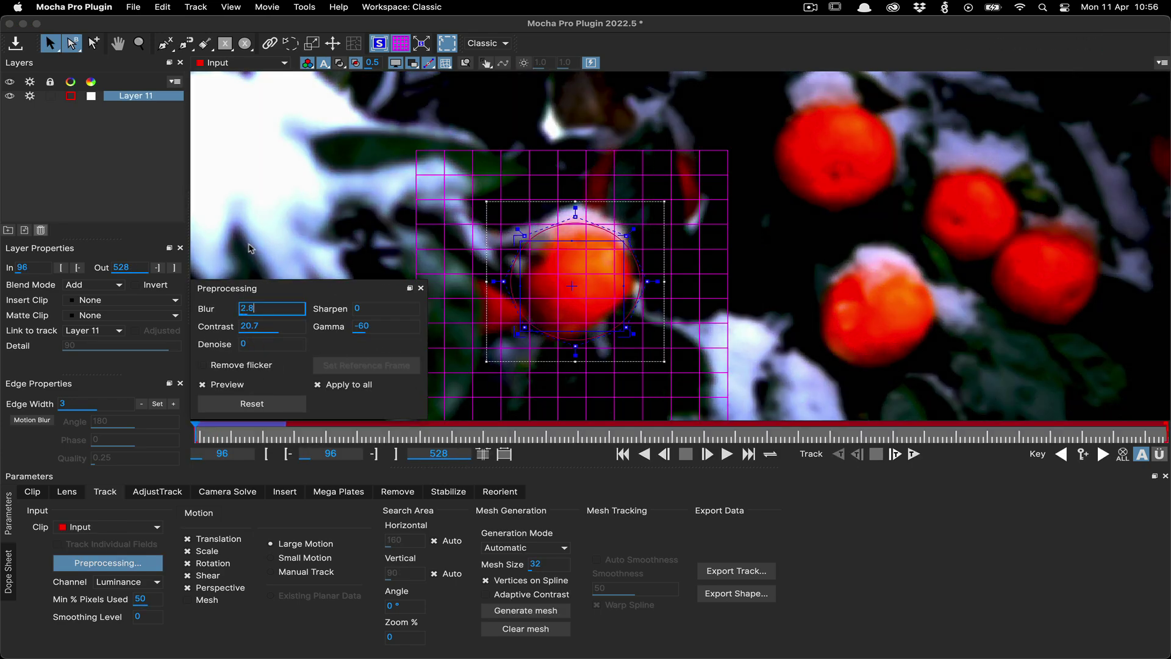
{"action": "left_click_drag", "start_coordinate": [248, 247], "coordinate": [282, 264]}
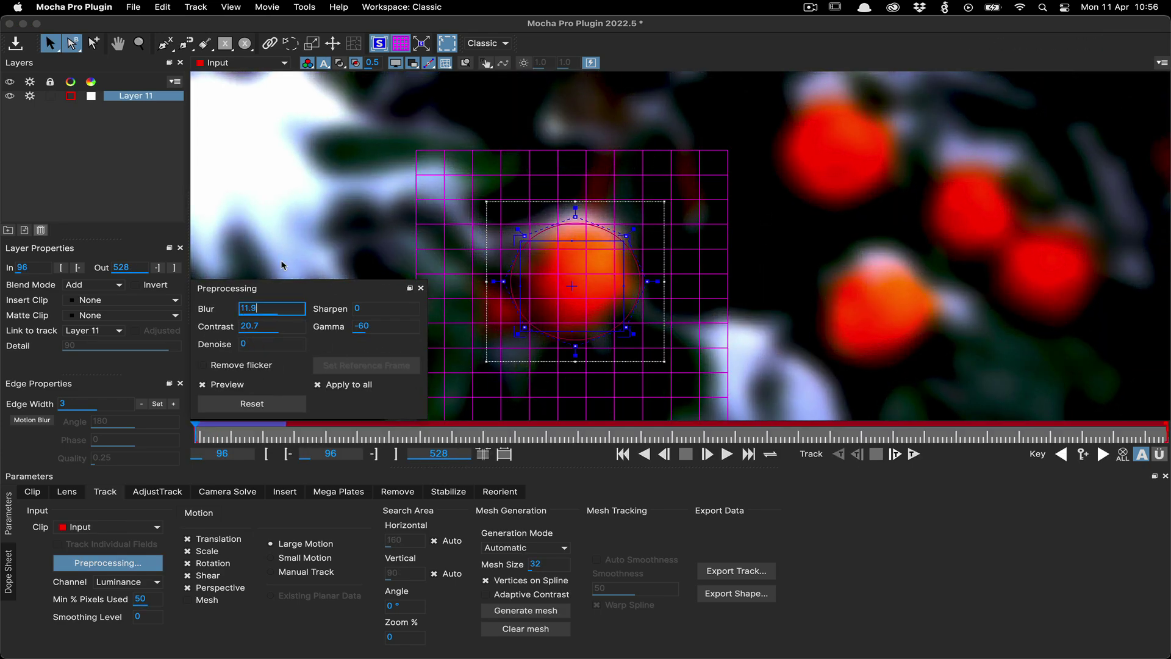
{"action": "left_click_drag", "start_coordinate": [360, 326], "coordinate": [361, 286]}
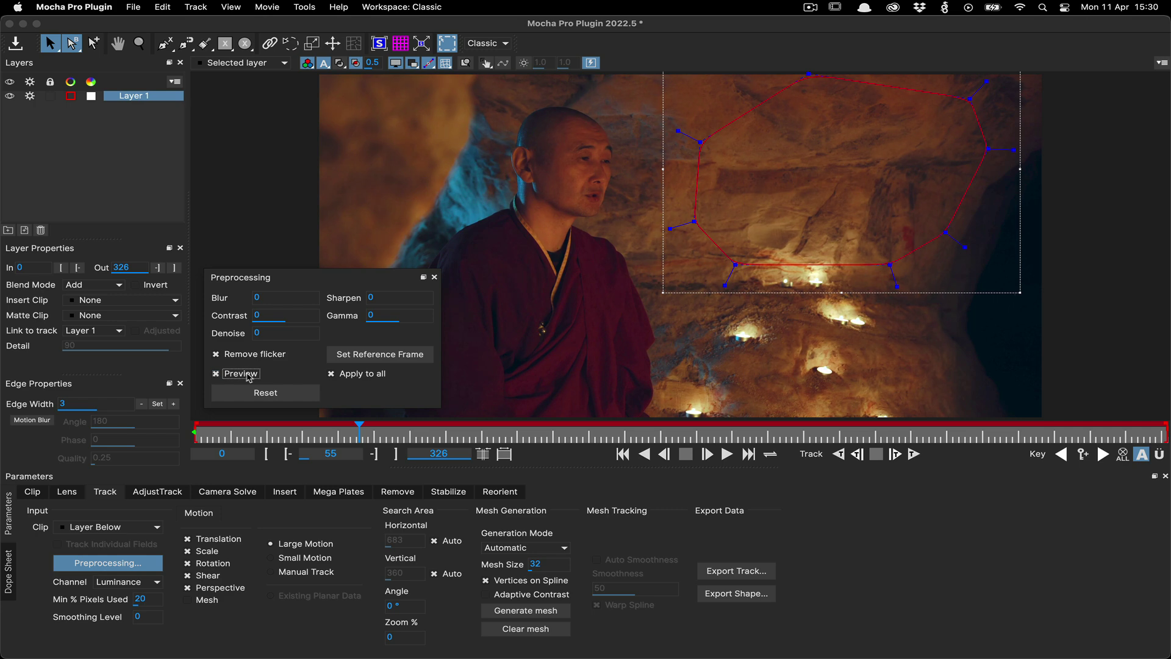
{"action": "left_click", "coordinate": [623, 455]}
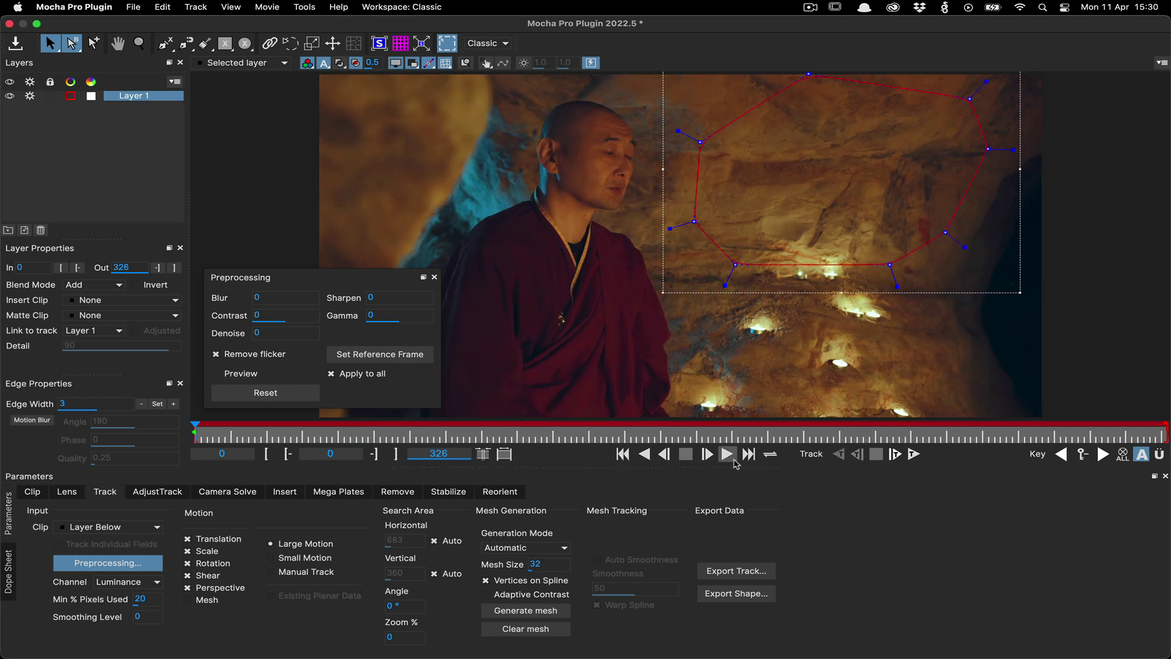
{"action": "left_click", "coordinate": [726, 455]}
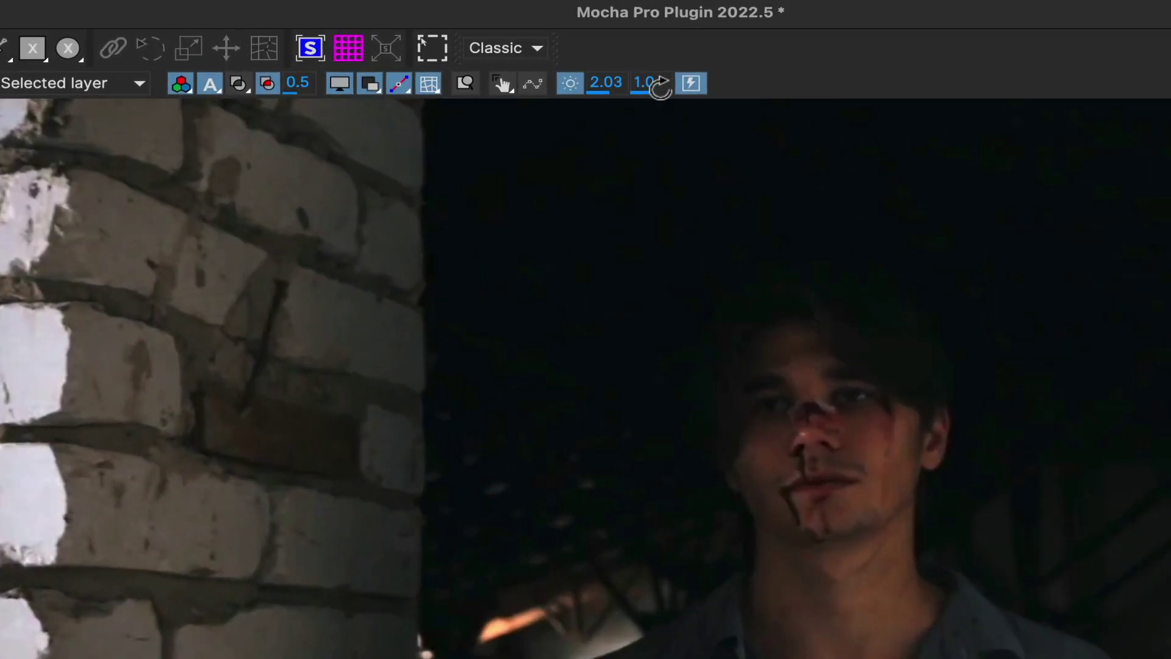
Raise the viewer Gamma from 1.0 to about 1.26 to brighten the brick-wall shot
{"action": "mouse_move", "coordinate": [661, 84]}
{"action": "left_mouse_down"}
{"action": "mouse_move", "coordinate": [607, 79]}
{"action": "mouse_move", "coordinate": [601, 115]}
{"action": "left_mouse_up"}
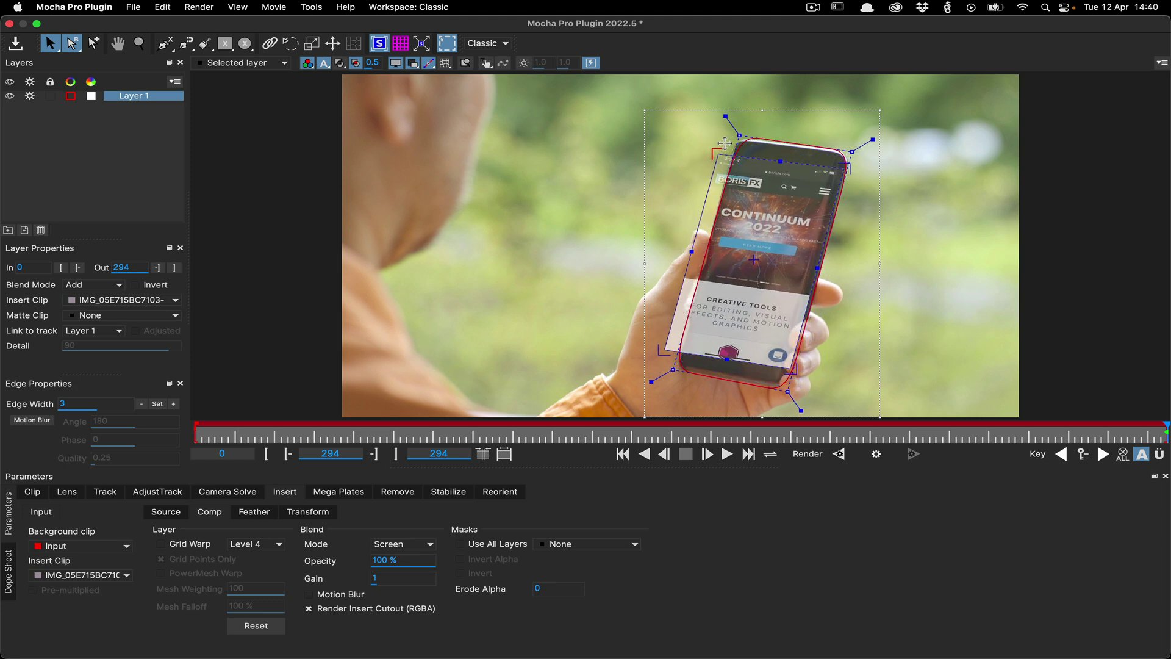
Set the insert surface ratio to match the Insert, then the Source
{"action": "right_click", "coordinate": [705, 223]}
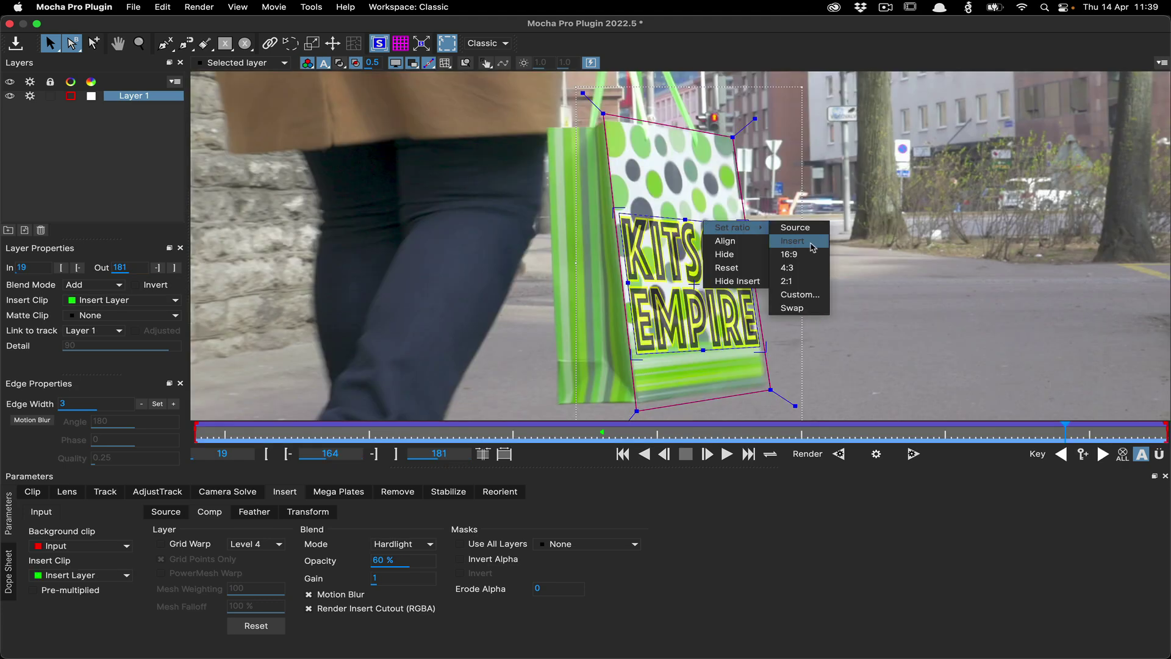
{"action": "left_click", "coordinate": [793, 241]}
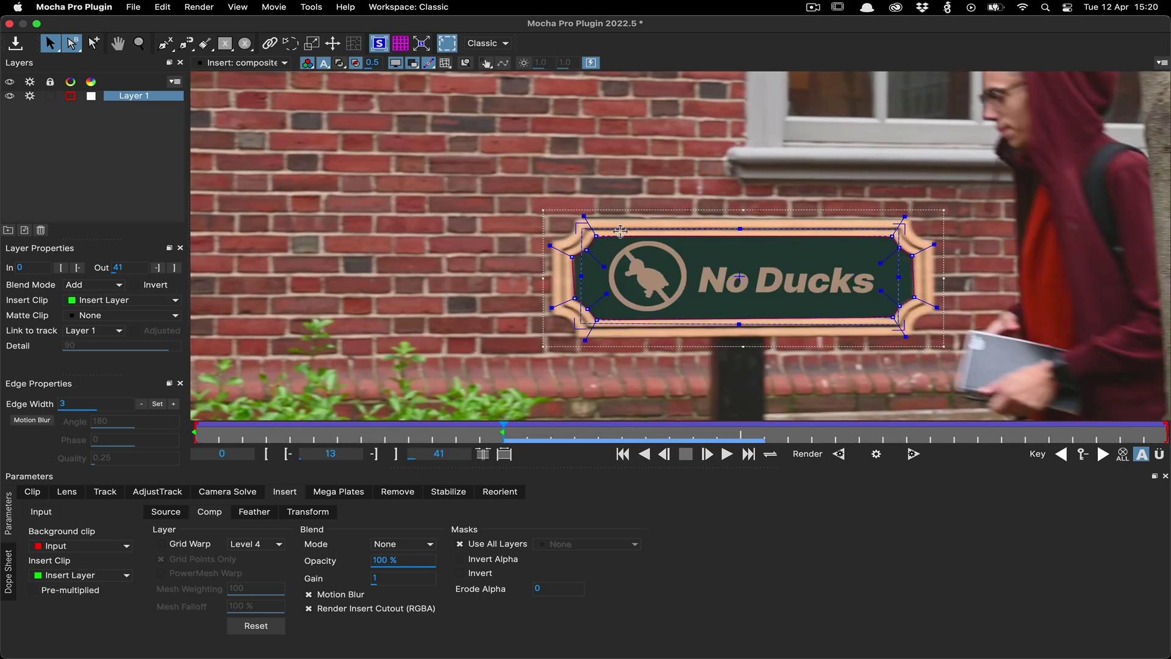
{"action": "right_click", "coordinate": [620, 230]}
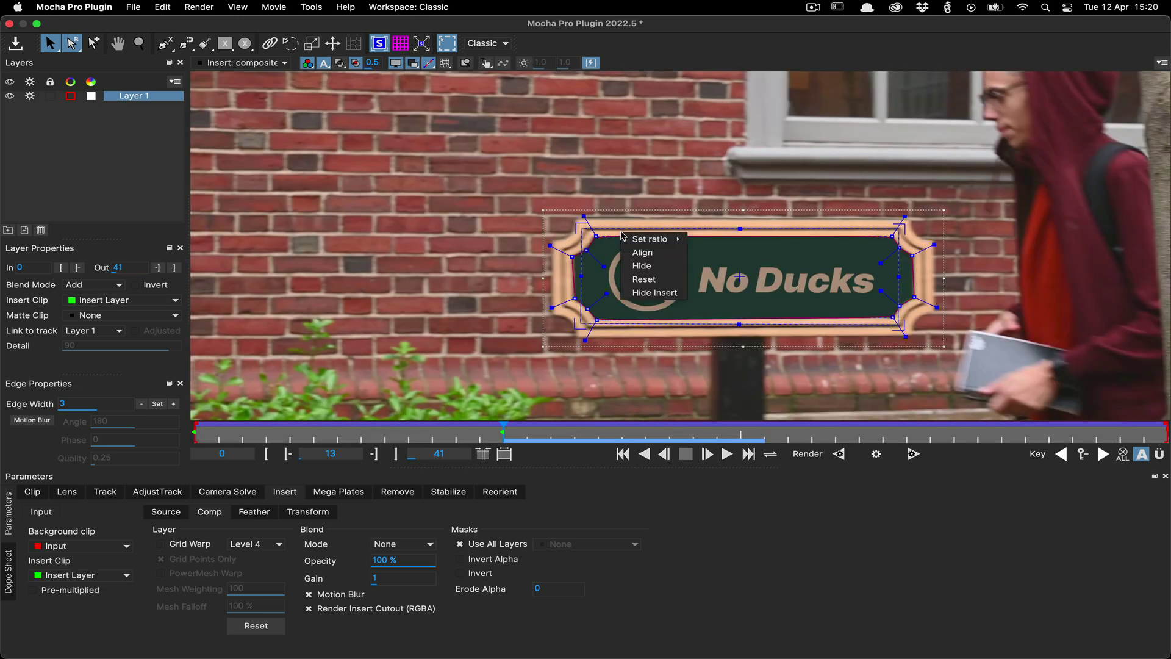
{"action": "mouse_move", "coordinate": [650, 239]}
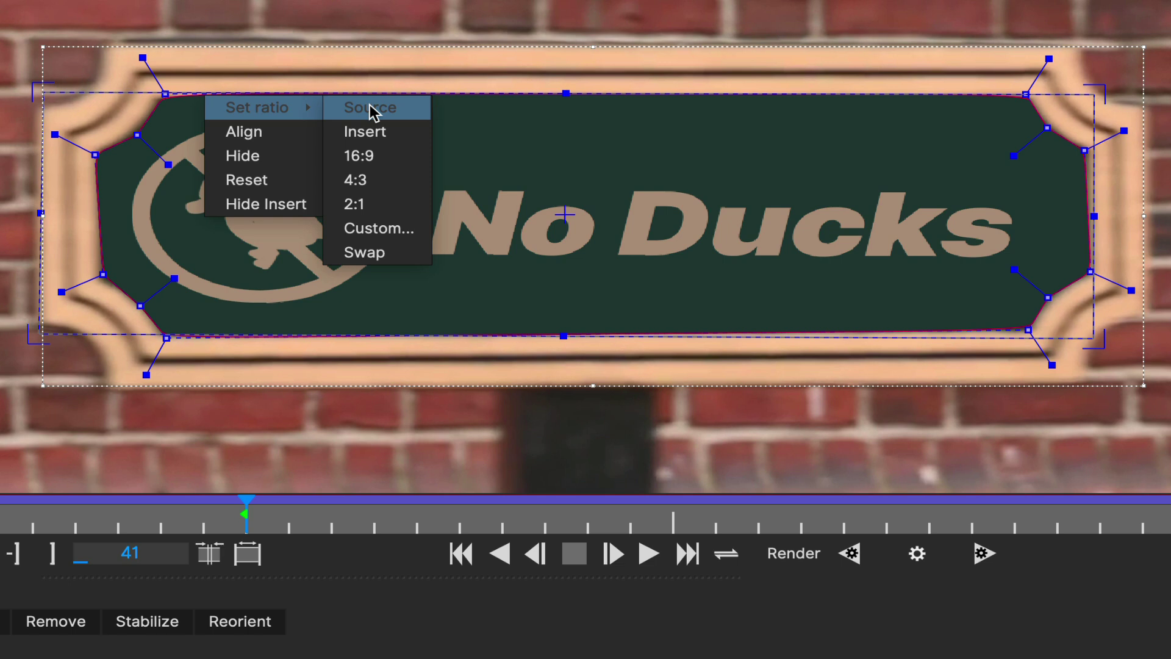
{"action": "left_click", "coordinate": [574, 206]}
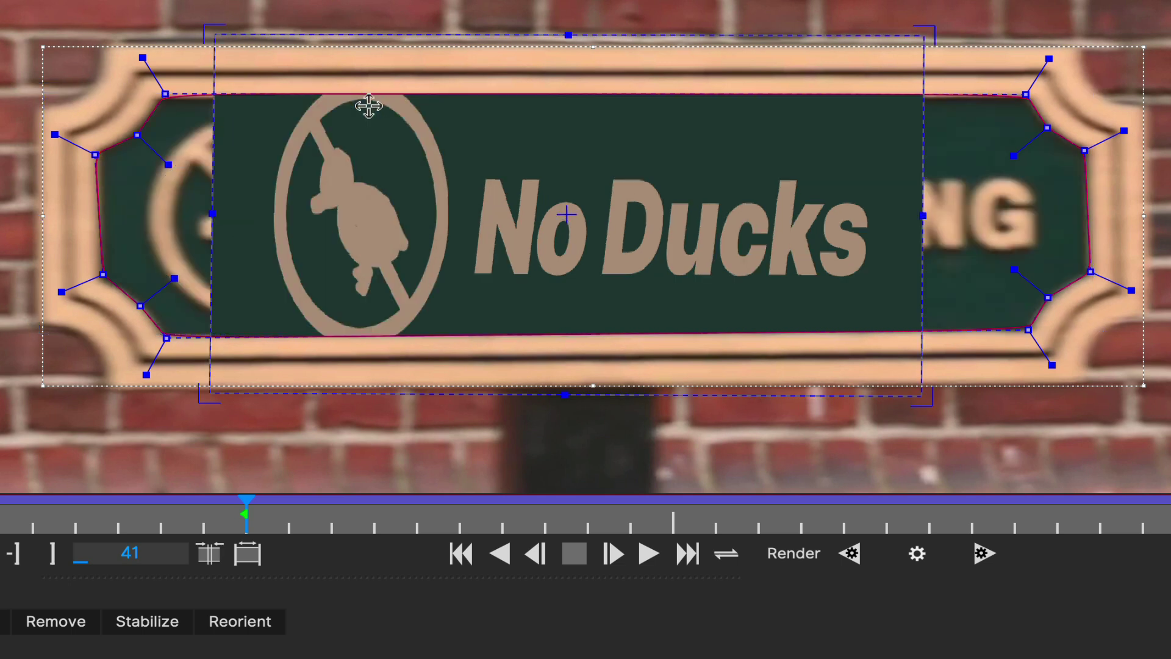
Fit the sign insert to its own ratio and try preset ratios, ending at 2:1
{"action": "right_click", "coordinate": [211, 288]}
{"action": "mouse_move", "coordinate": [265, 298]}
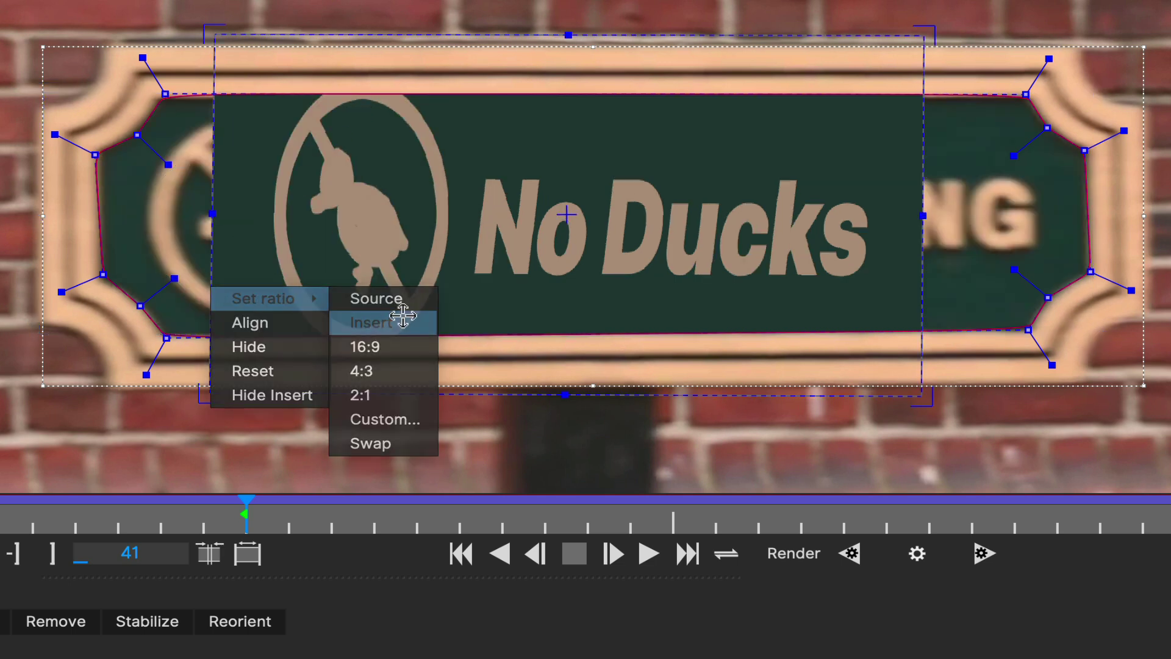
{"action": "left_click", "coordinate": [403, 315]}
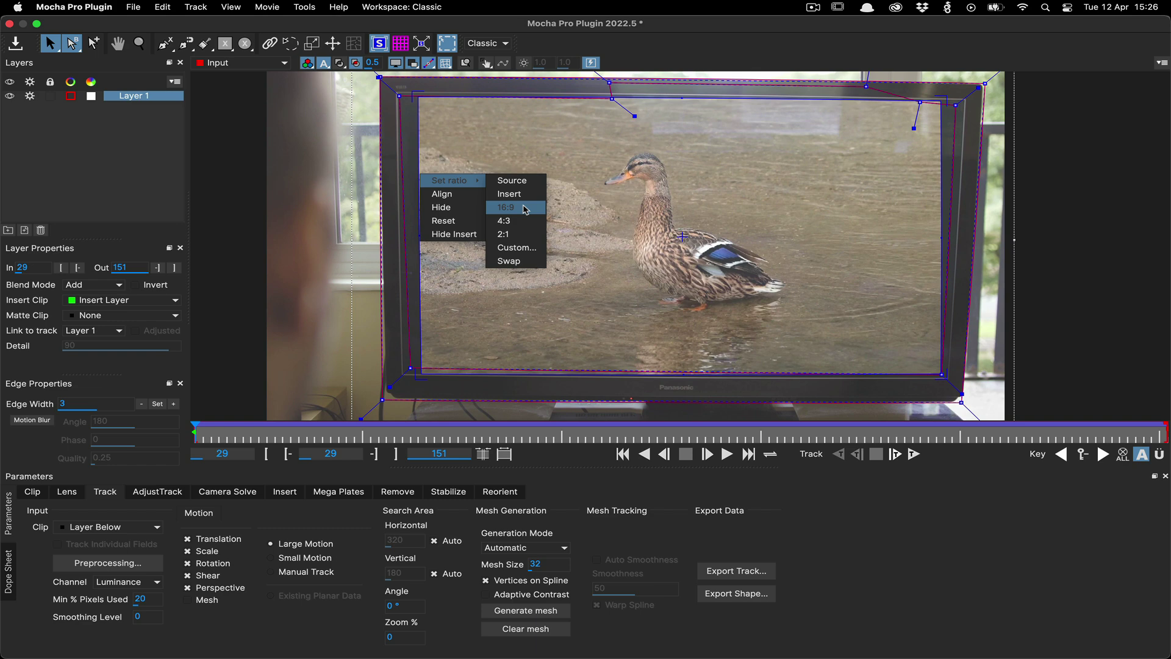
{"action": "left_click", "coordinate": [525, 209]}
{"action": "right_click", "coordinate": [421, 175]}
{"action": "left_click", "coordinate": [513, 221]}
{"action": "right_click", "coordinate": [452, 213]}
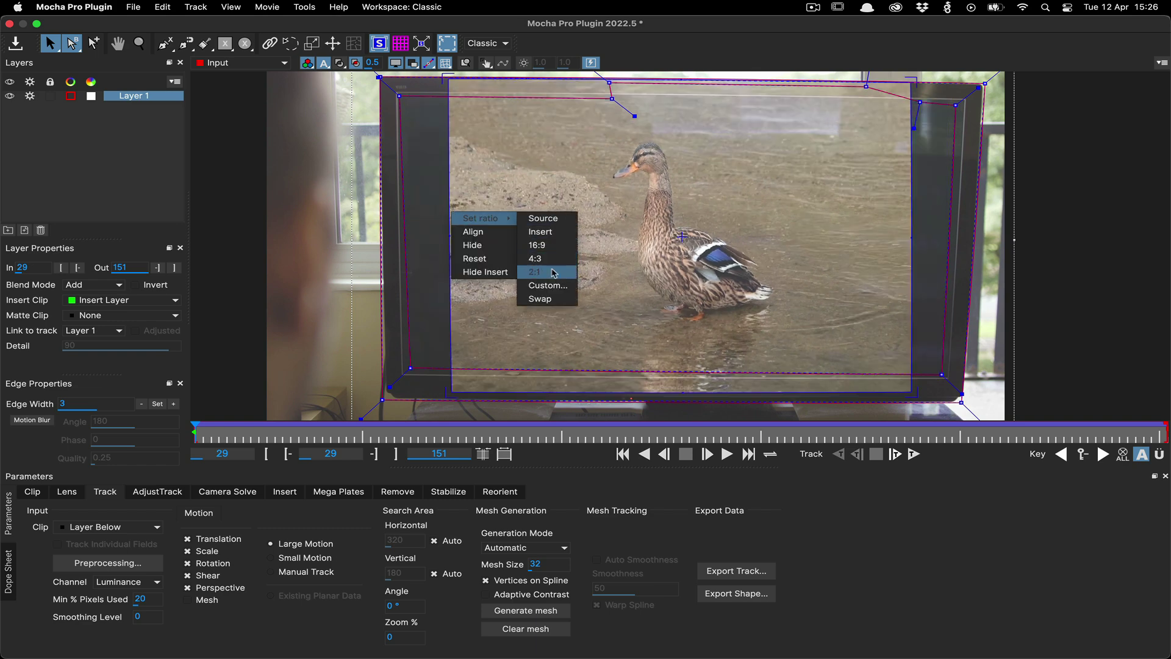
{"action": "left_click", "coordinate": [554, 272]}
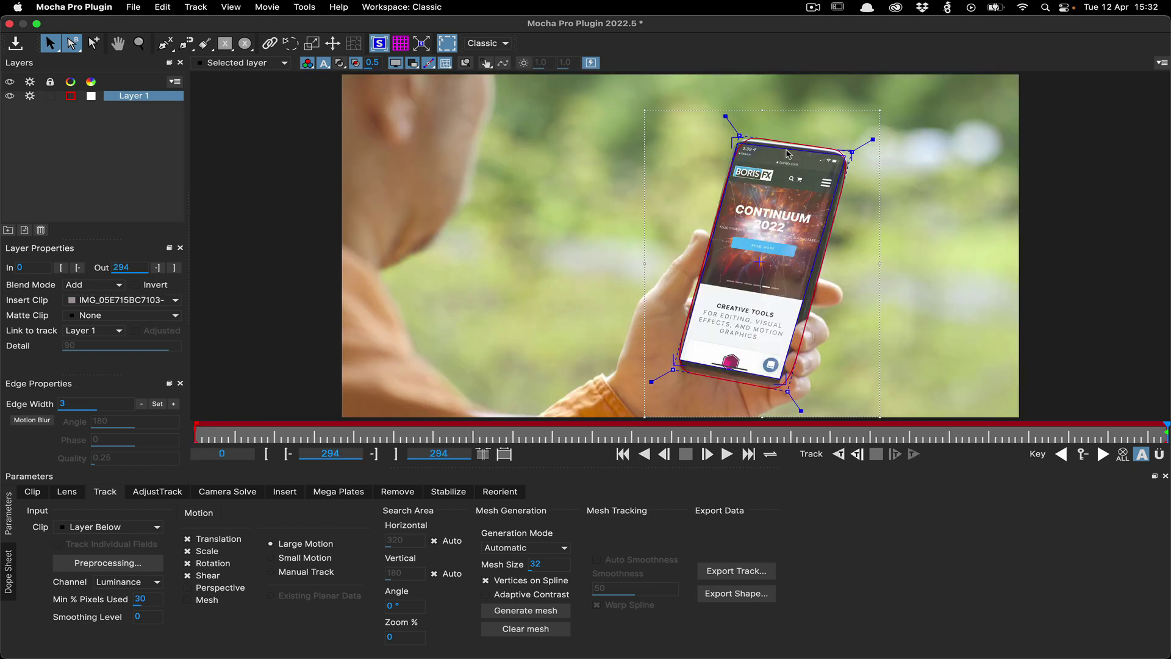
Give the phone insert a custom 8:17 ratio and align the tower insert to frame
{"action": "right_click", "coordinate": [787, 152]}
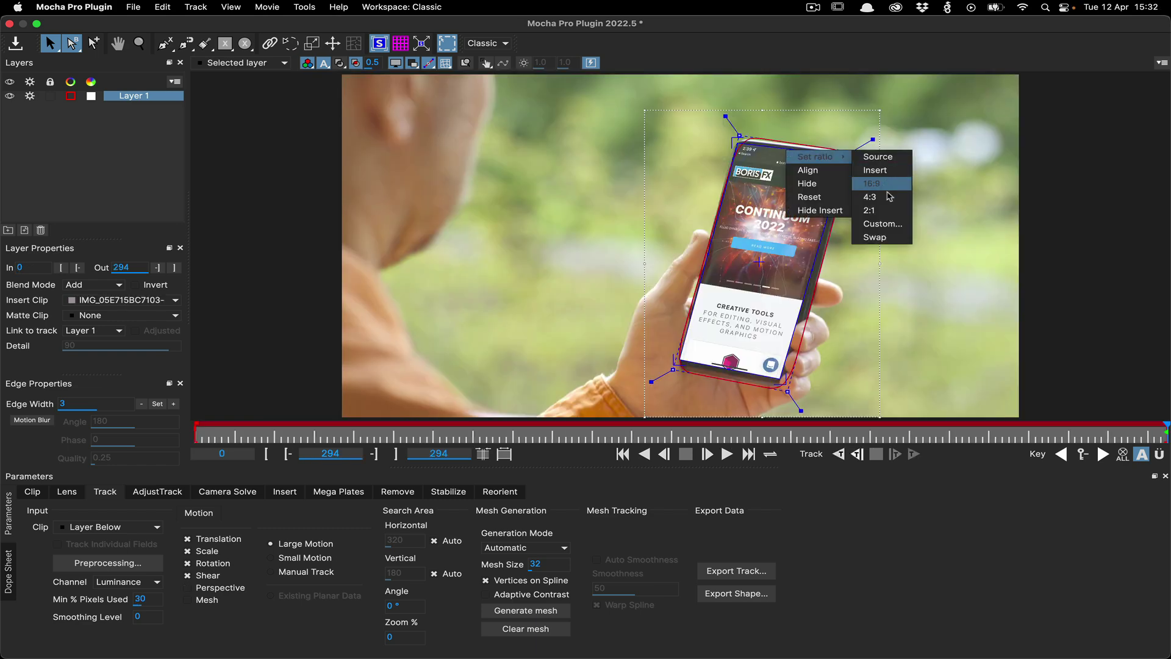
{"action": "left_click", "coordinate": [882, 225]}
{"action": "type", "text": "8:17"}
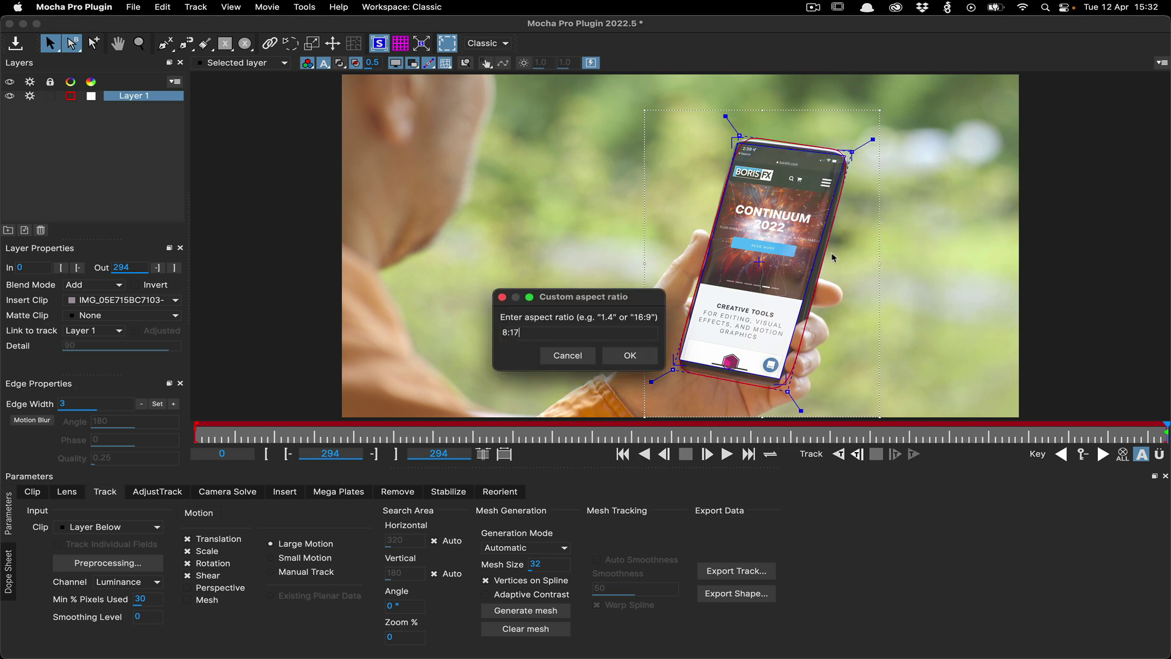
{"action": "left_click", "coordinate": [628, 358]}
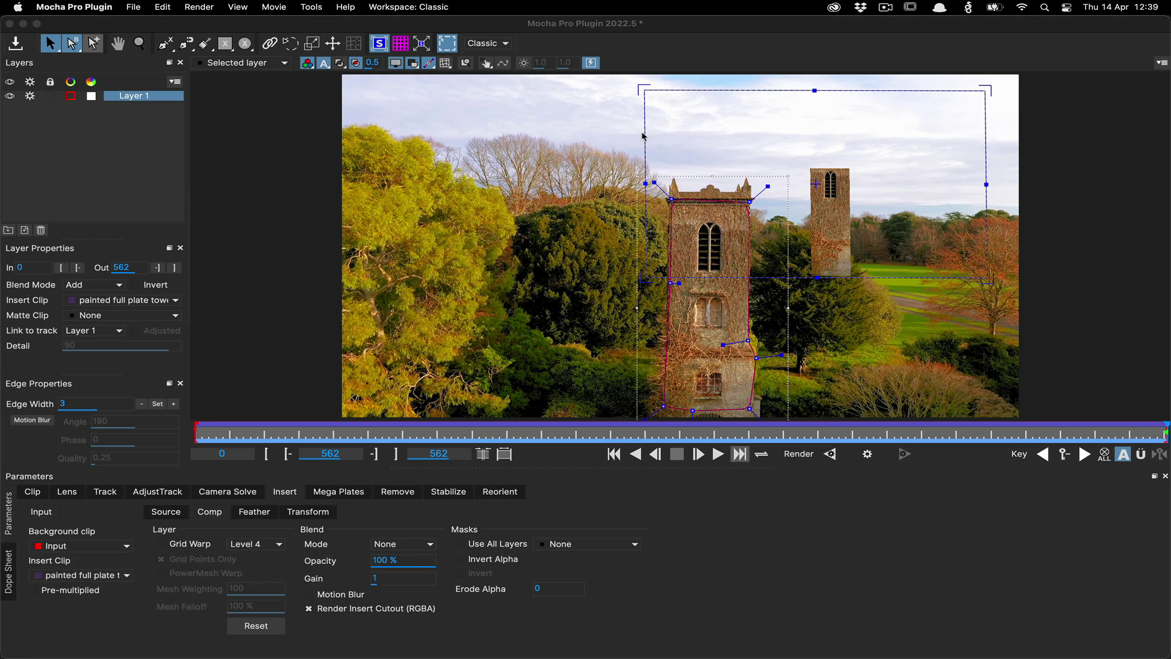
{"action": "right_click", "coordinate": [643, 135]}
{"action": "mouse_move", "coordinate": [671, 139]}
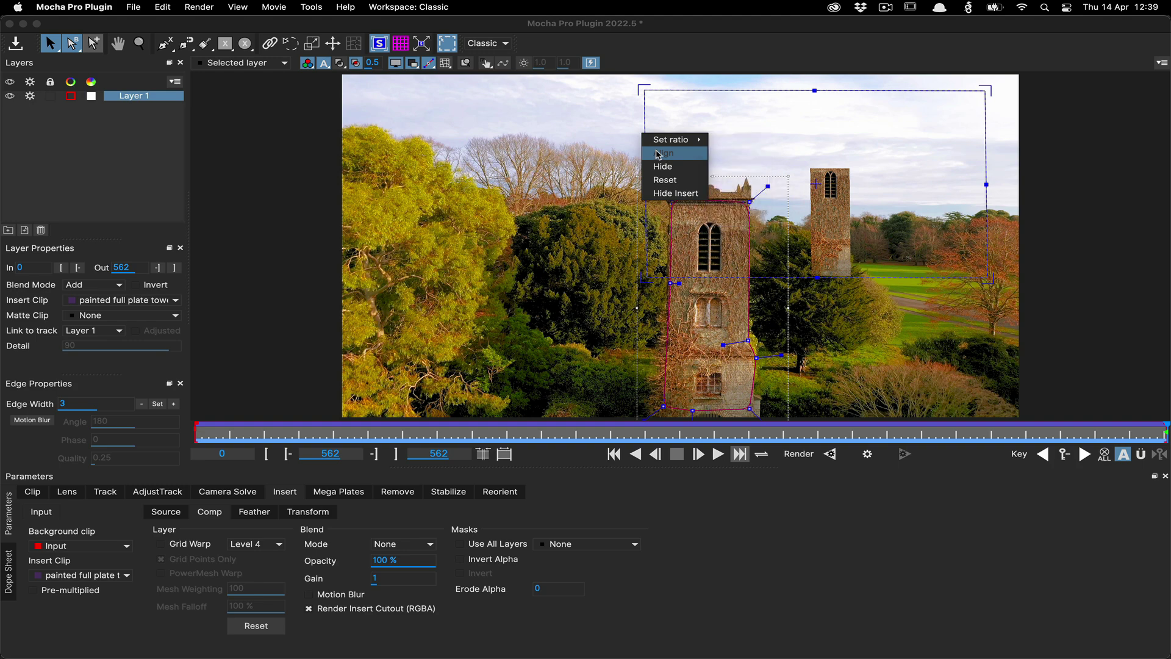
{"action": "left_click", "coordinate": [656, 152]}
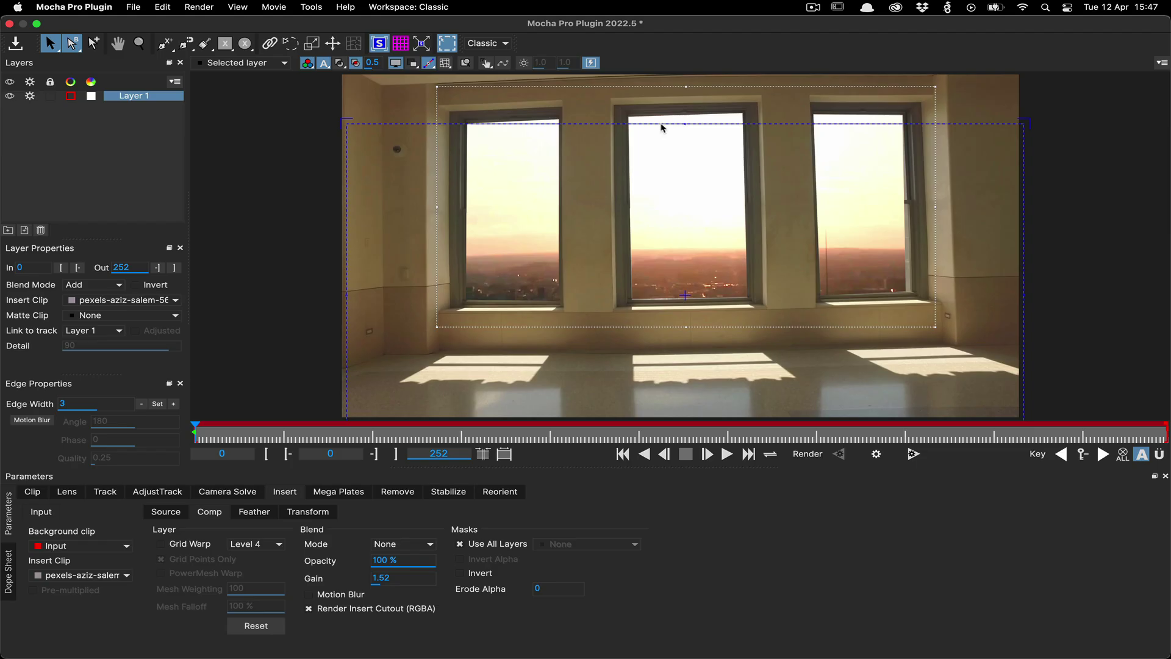
Toggle the sunset insert hidden, shown, then hidden again to reveal the skyline
{"action": "right_click", "coordinate": [663, 127]}
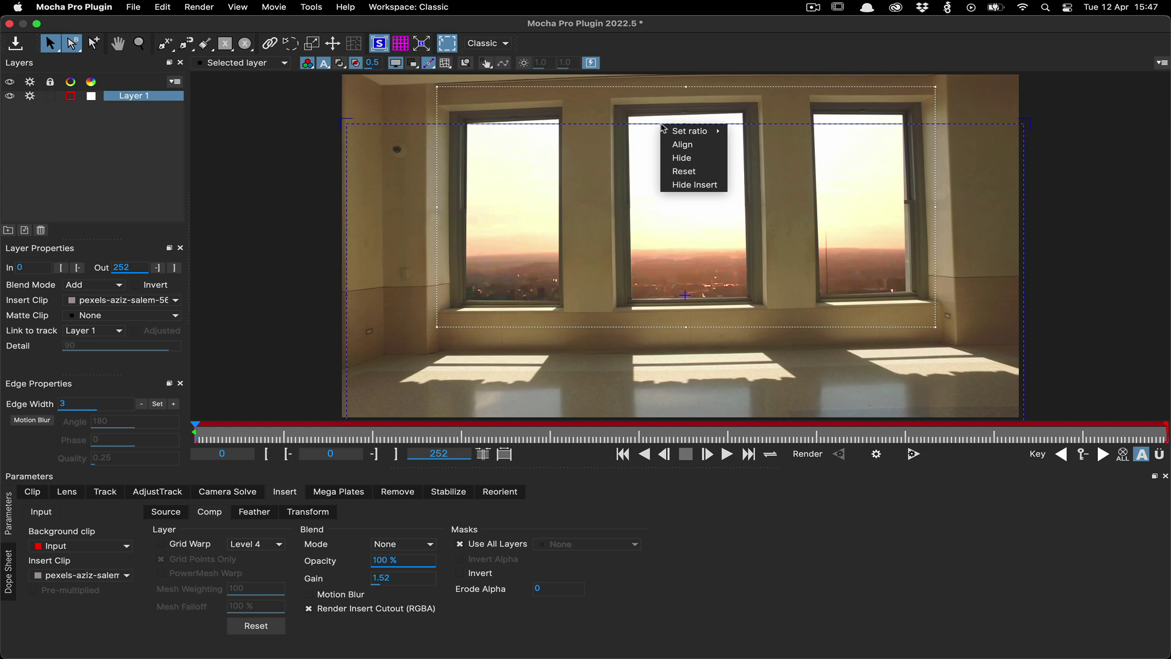
{"action": "left_click", "coordinate": [717, 185]}
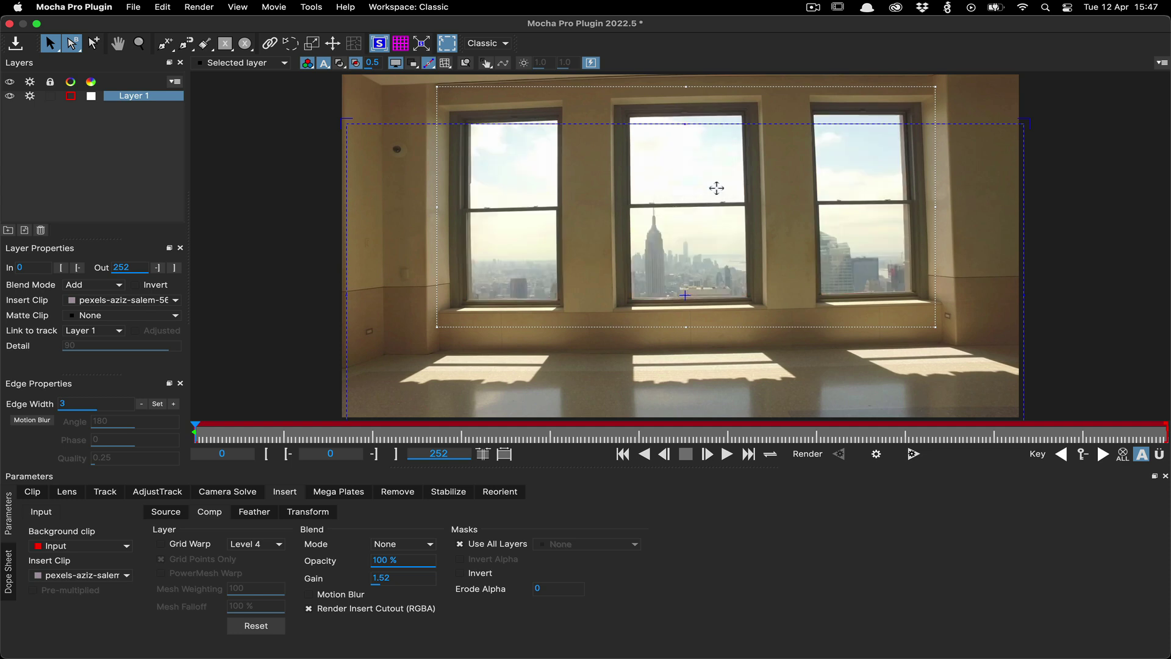
{"action": "right_click", "coordinate": [657, 127]}
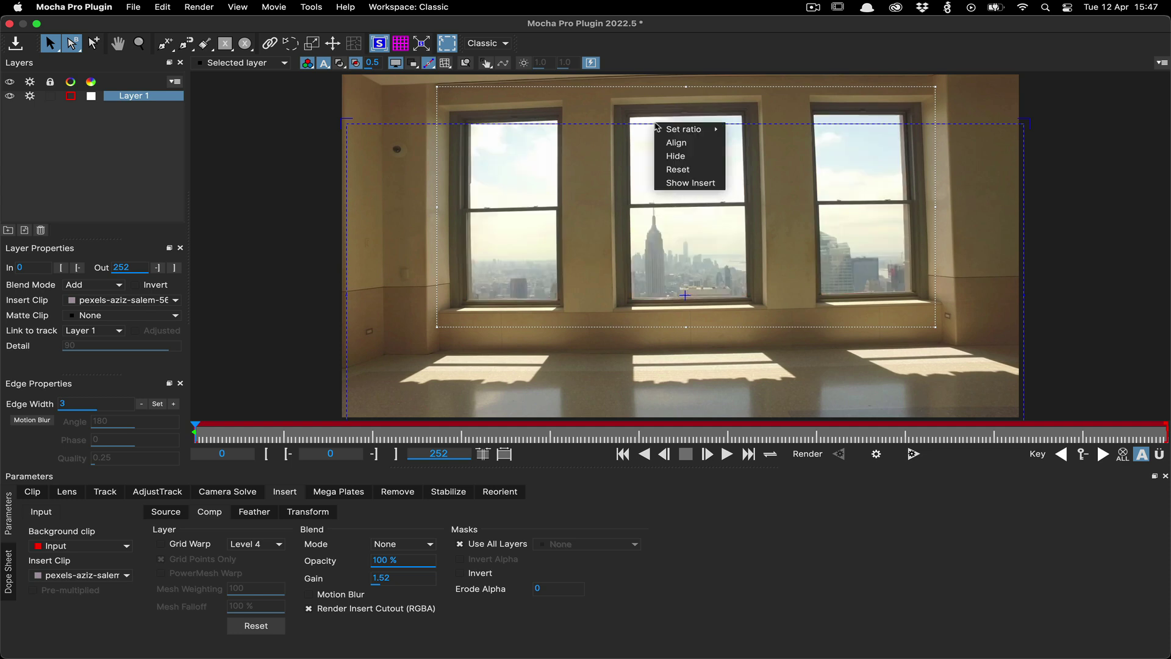
{"action": "left_click", "coordinate": [687, 183]}
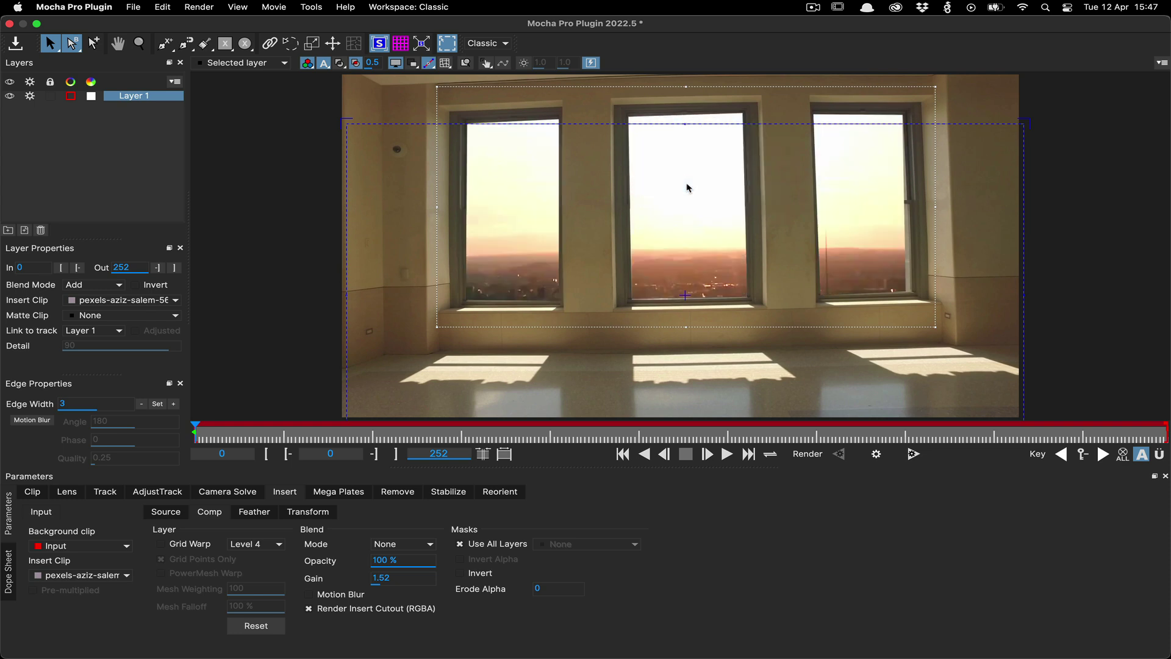
{"action": "right_click", "coordinate": [665, 128]}
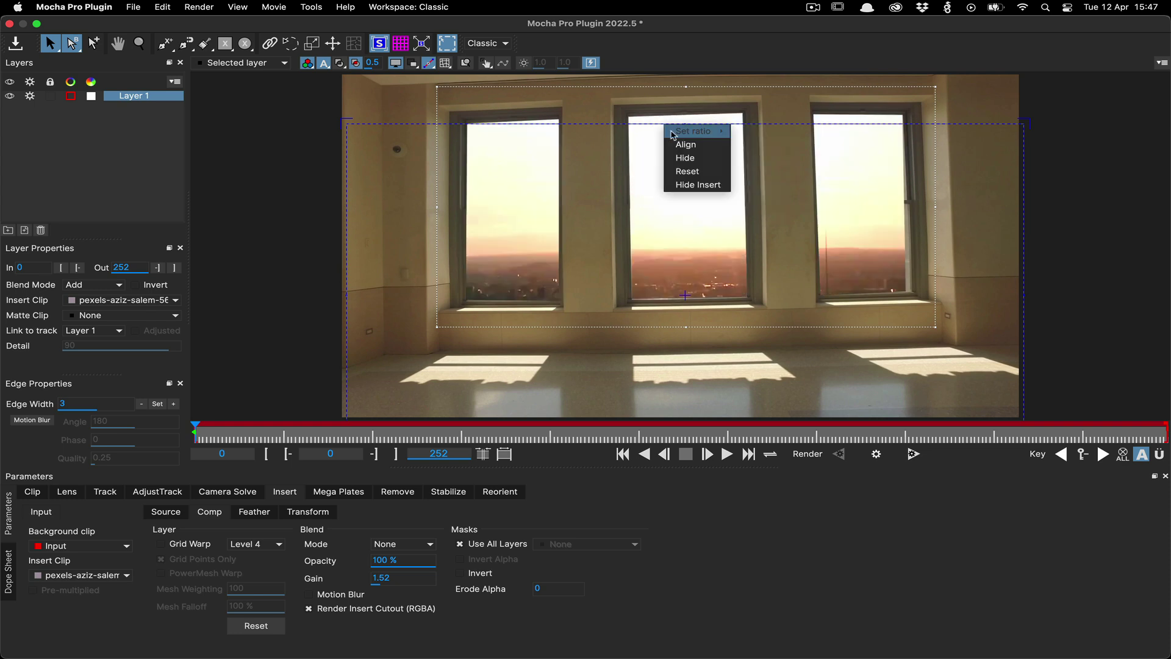
{"action": "left_click", "coordinate": [701, 188]}
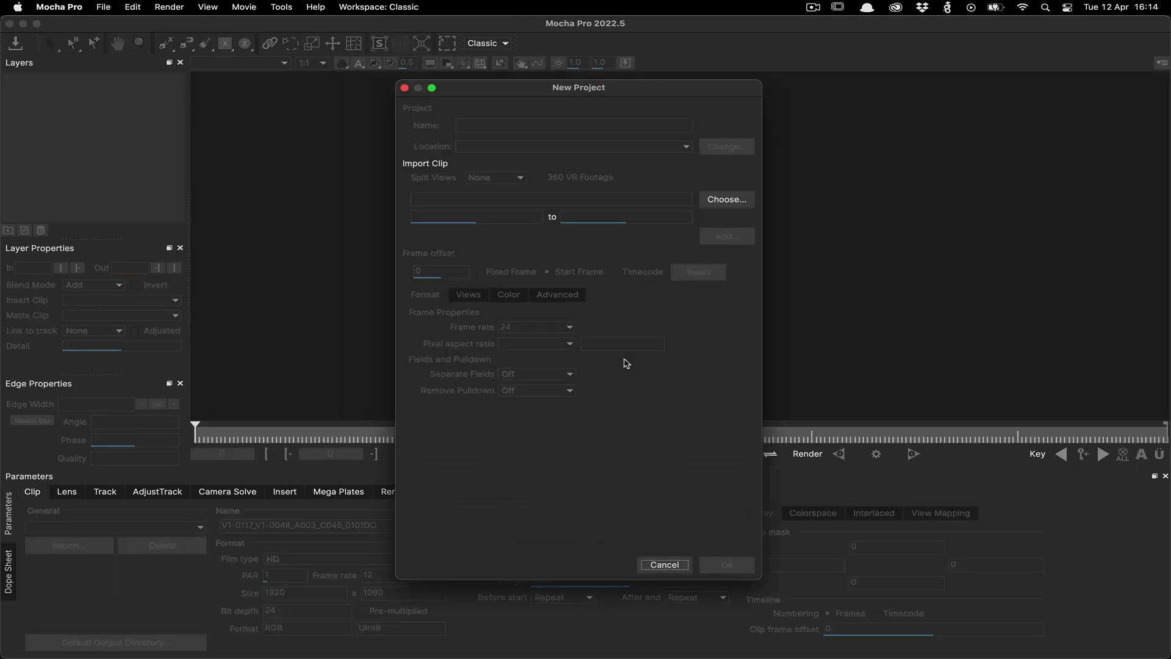
Import the clip into the new project and enter a frame rate of 12, then 48
{"action": "left_click", "coordinate": [725, 200]}
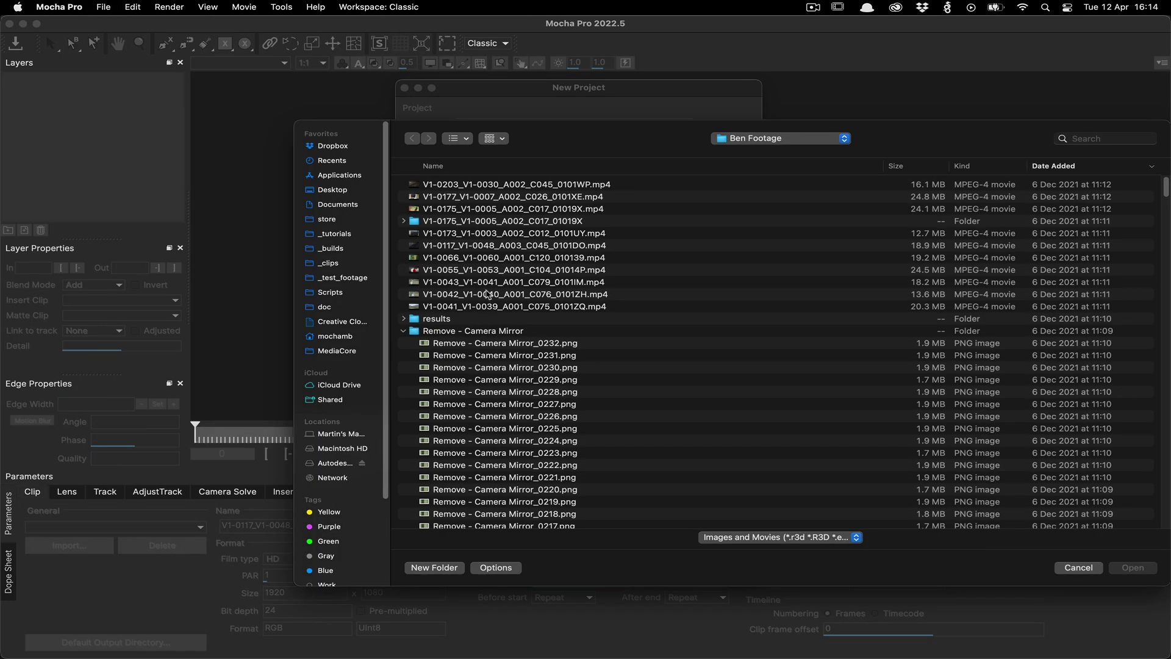
{"action": "double_click", "coordinate": [488, 295]}
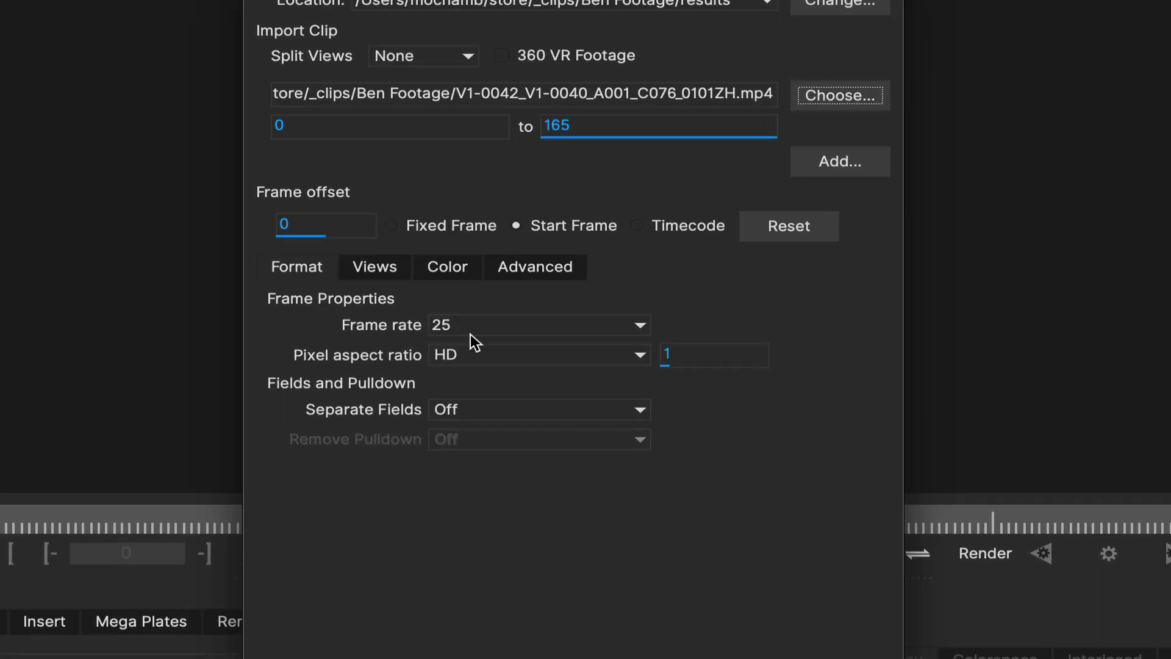
{"action": "left_click", "coordinate": [535, 326]}
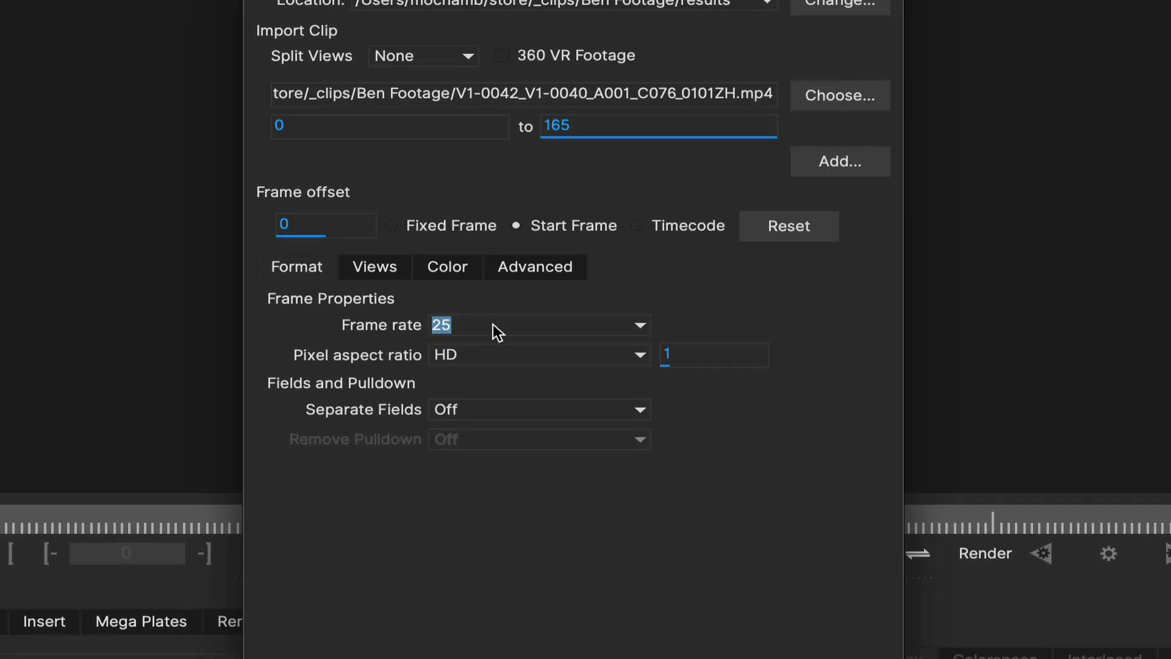
{"action": "type", "text": "12"}
{"action": "key", "text": "Return"}
{"action": "type", "text": "48"}
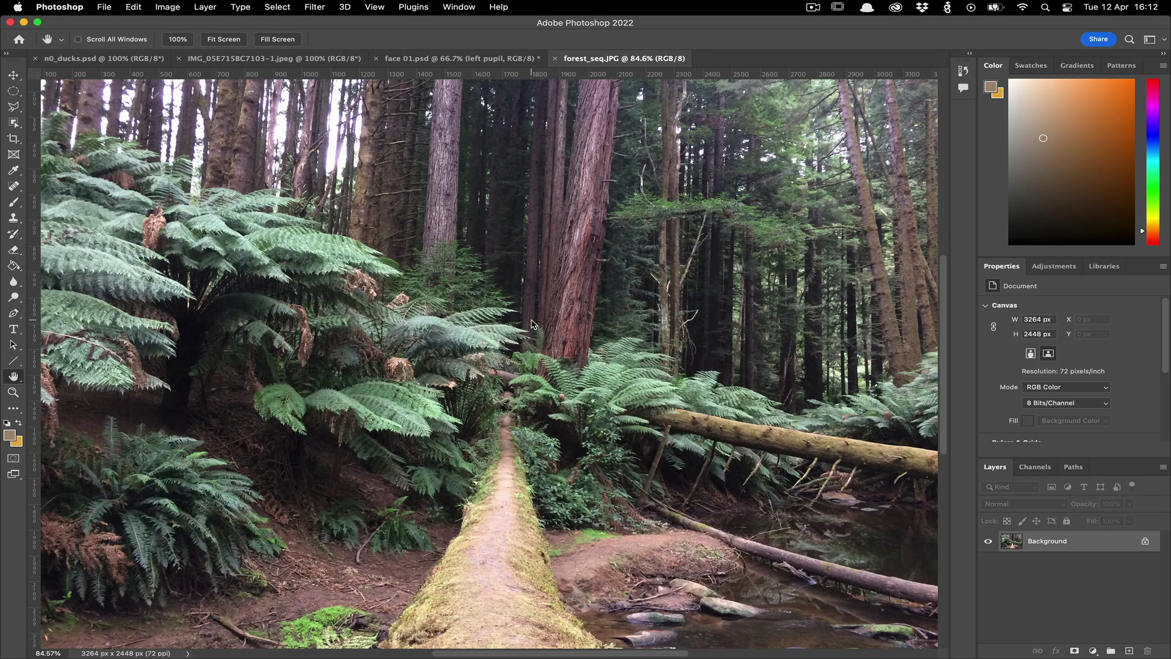
Cycle the Cmd+Tab app switcher from Photoshop back to Mocha Pro Plugin
{"action": "key", "text": "super+Tab"}
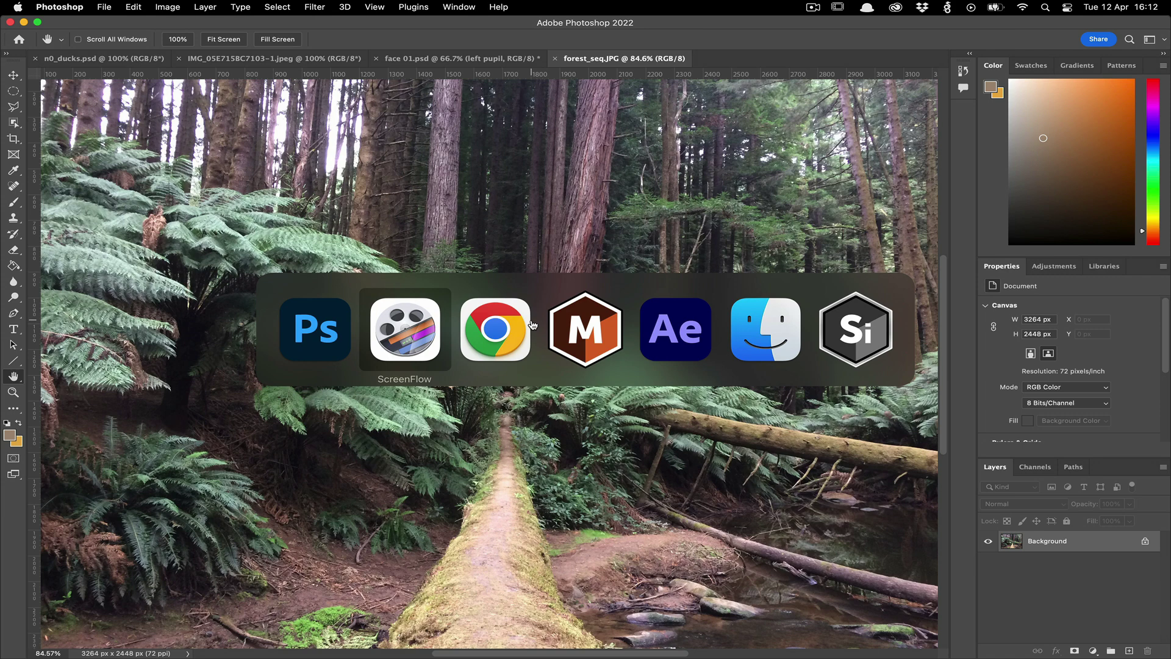
{"action": "key", "text": "super+Tab"}
{"action": "key", "text": "super+Tab"}
{"action": "key", "text": "super+Tab"}
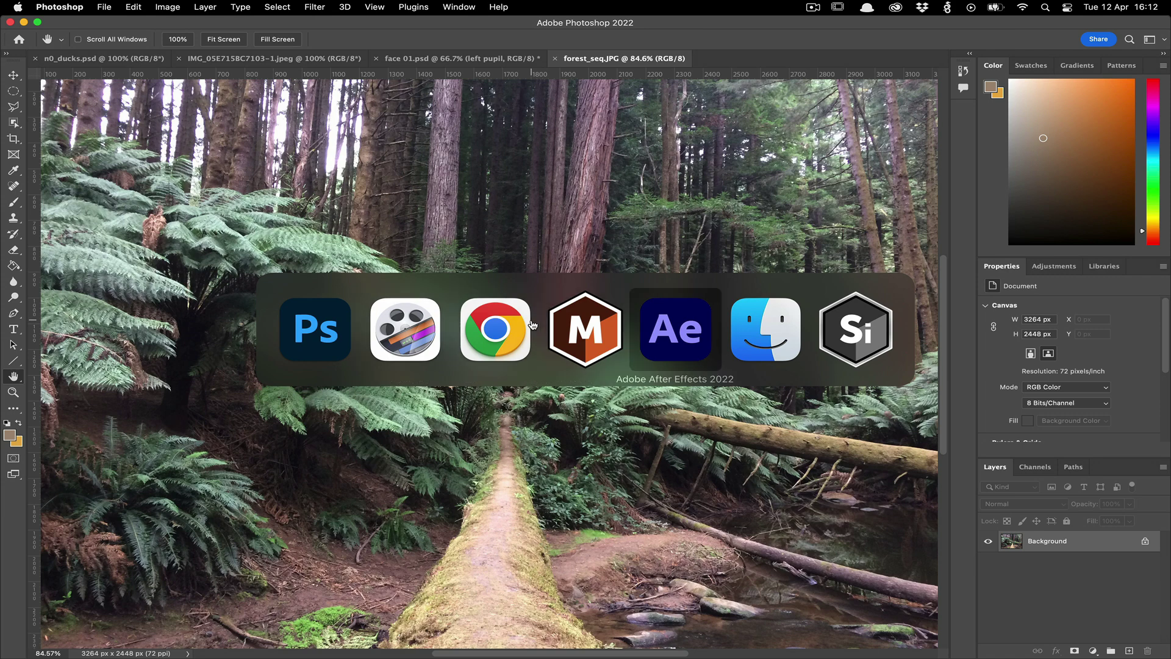
{"action": "key", "text": "super+shift+Tab"}
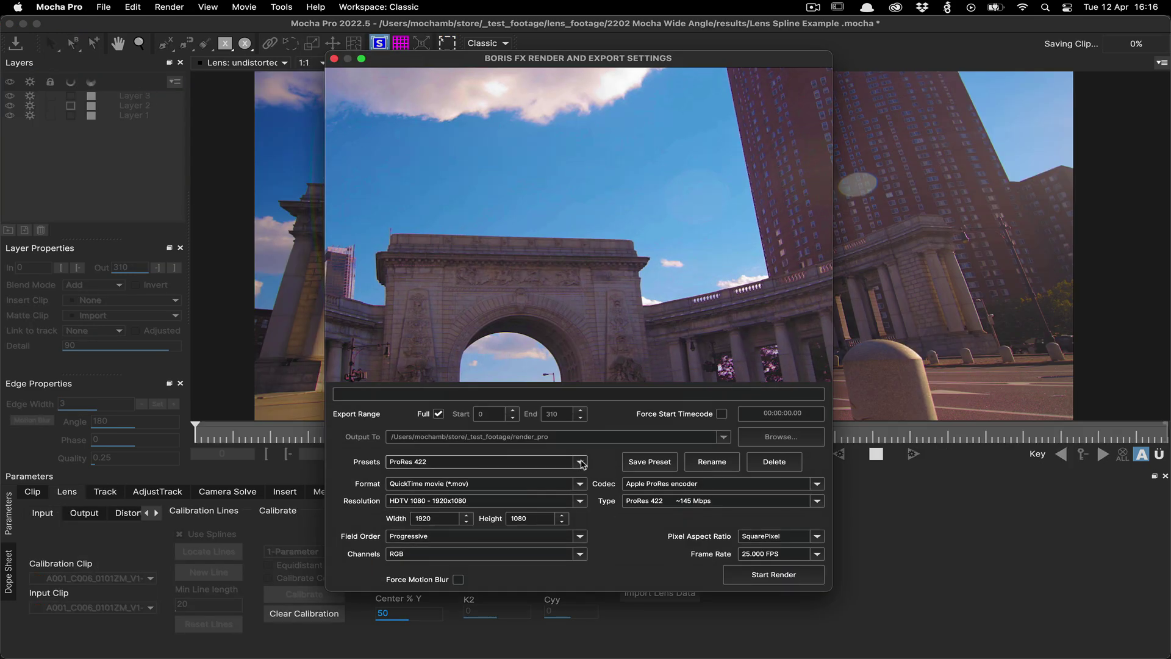
Open the render presets list and close a spline around the SUV front
{"action": "left_click", "coordinate": [582, 463]}
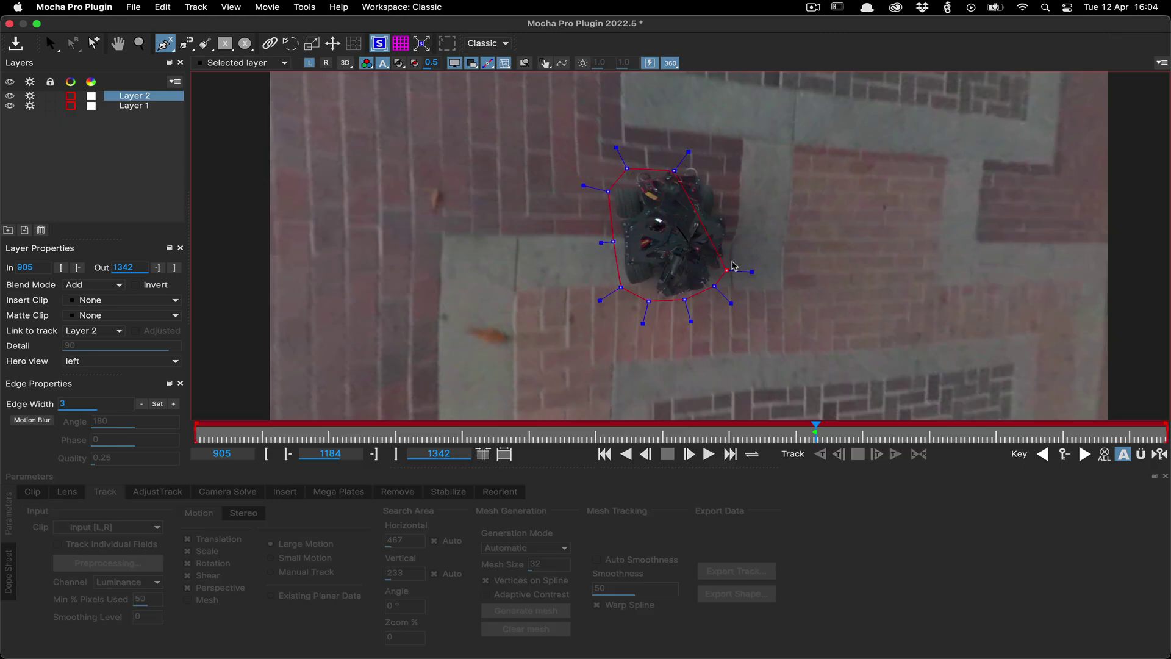
{"action": "left_click", "coordinate": [746, 226]}
{"action": "left_click", "coordinate": [733, 195]}
{"action": "left_click", "coordinate": [703, 161]}
{"action": "right_click", "coordinate": [742, 185]}
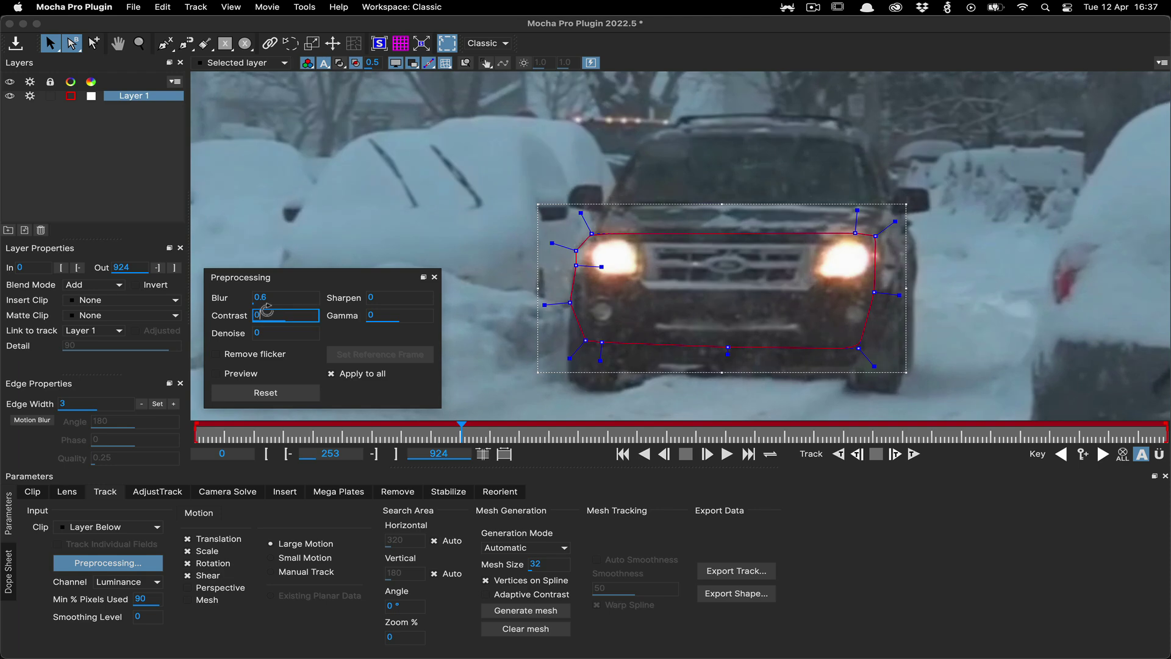
Set preprocessing contrast to 32 and copy the boat's shape data to the clipboard
{"action": "type", "text": "32"}
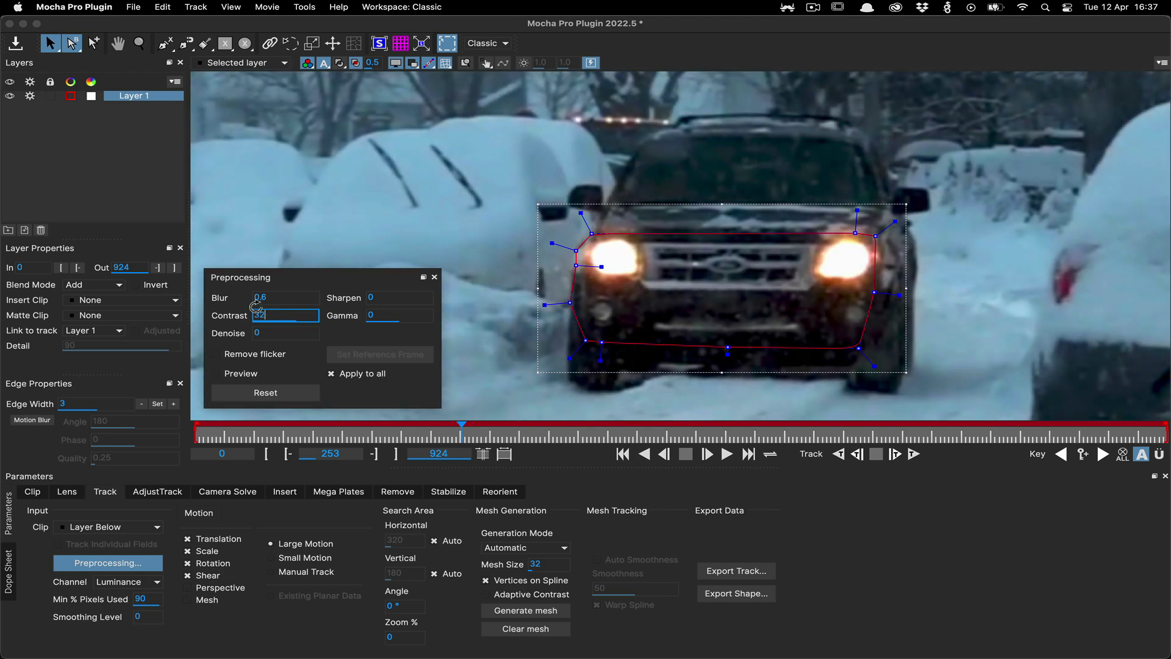
{"action": "left_click", "coordinate": [403, 298]}
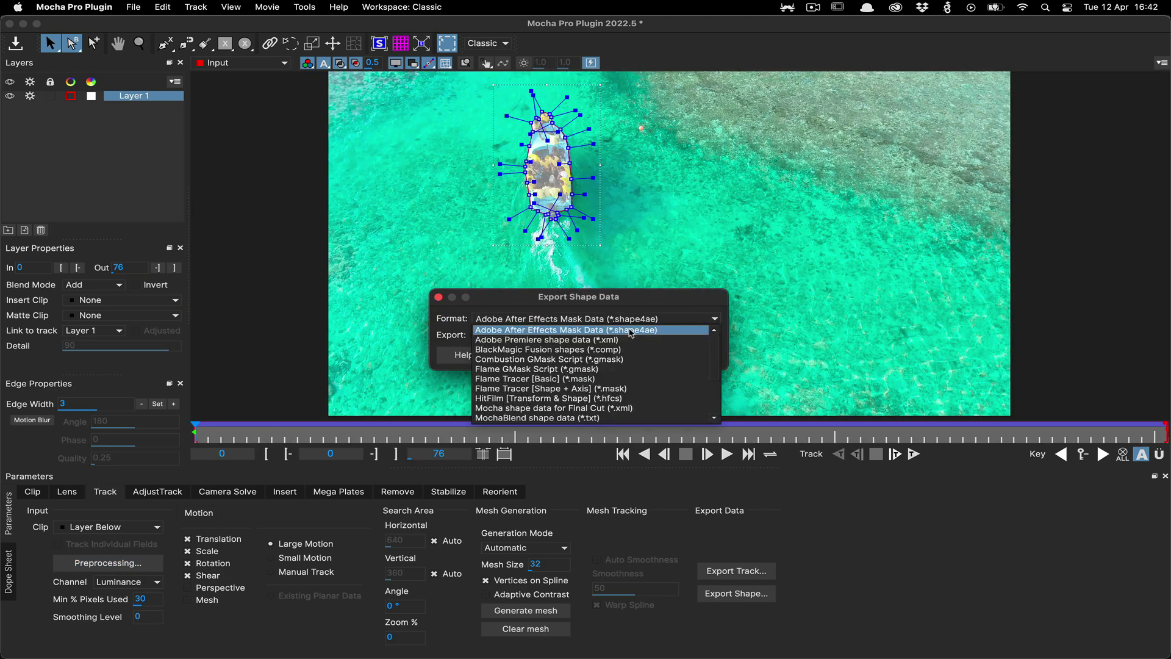
{"action": "left_click", "coordinate": [631, 330]}
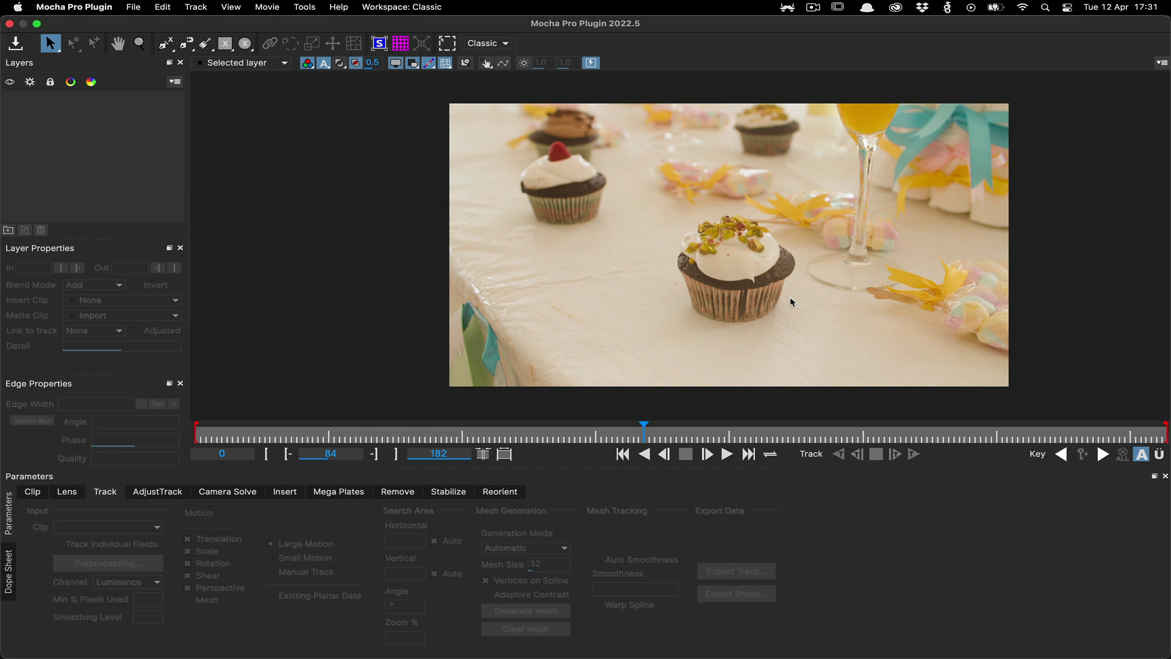
Zoom the viewer in and out with the mouse wheel
{"action": "scroll", "coordinate": [787, 296], "scroll_direction": "up", "scroll_amount": 1}
{"action": "scroll", "coordinate": [786, 294], "scroll_direction": "up", "scroll_amount": 2}
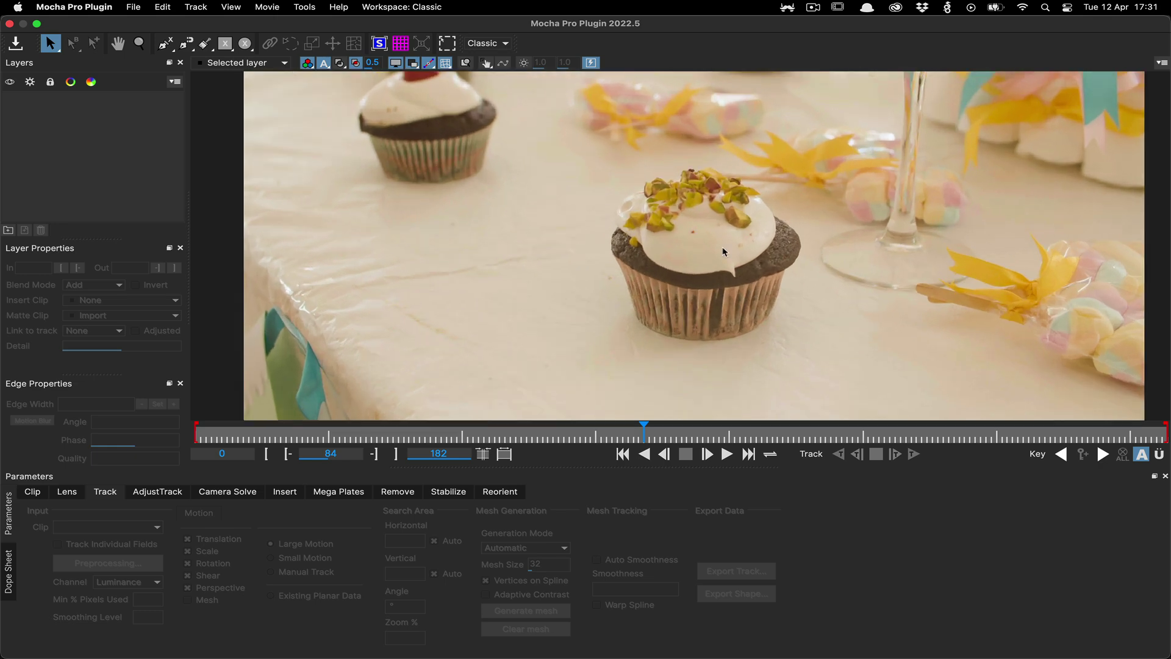
{"action": "scroll", "coordinate": [724, 251], "scroll_direction": "up", "scroll_amount": 2}
{"action": "scroll", "coordinate": [724, 252], "scroll_direction": "up", "scroll_amount": 2}
{"action": "scroll", "coordinate": [751, 279], "scroll_direction": "up", "scroll_amount": 1}
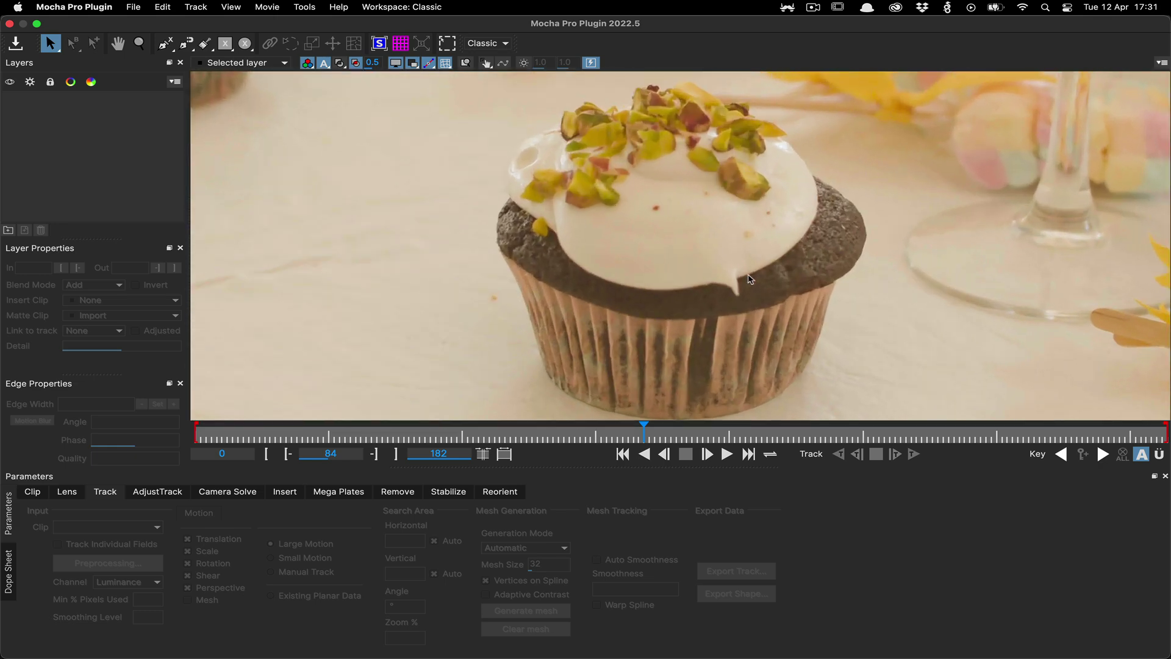
{"action": "scroll", "coordinate": [751, 279], "scroll_direction": "down", "scroll_amount": 2}
{"action": "scroll", "coordinate": [750, 278], "scroll_direction": "down", "scroll_amount": 2}
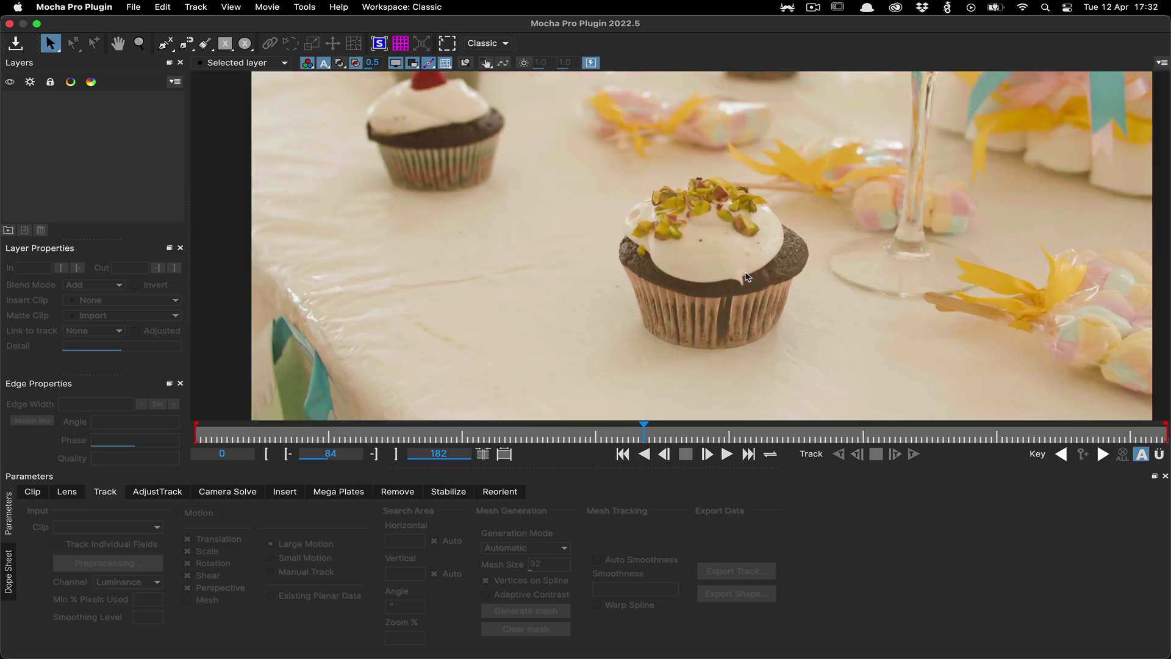
{"action": "scroll", "coordinate": [748, 278], "scroll_direction": "down", "scroll_amount": 1}
{"action": "scroll", "coordinate": [747, 276], "scroll_direction": "down", "scroll_amount": 1}
{"action": "scroll", "coordinate": [748, 276], "scroll_direction": "up", "scroll_amount": 2}
{"action": "scroll", "coordinate": [747, 277], "scroll_direction": "down", "scroll_amount": 1}
In Preferences, re-enable mouse viewer scrolling and set the wheel to scrub the timeline
{"action": "left_click", "coordinate": [74, 7]}
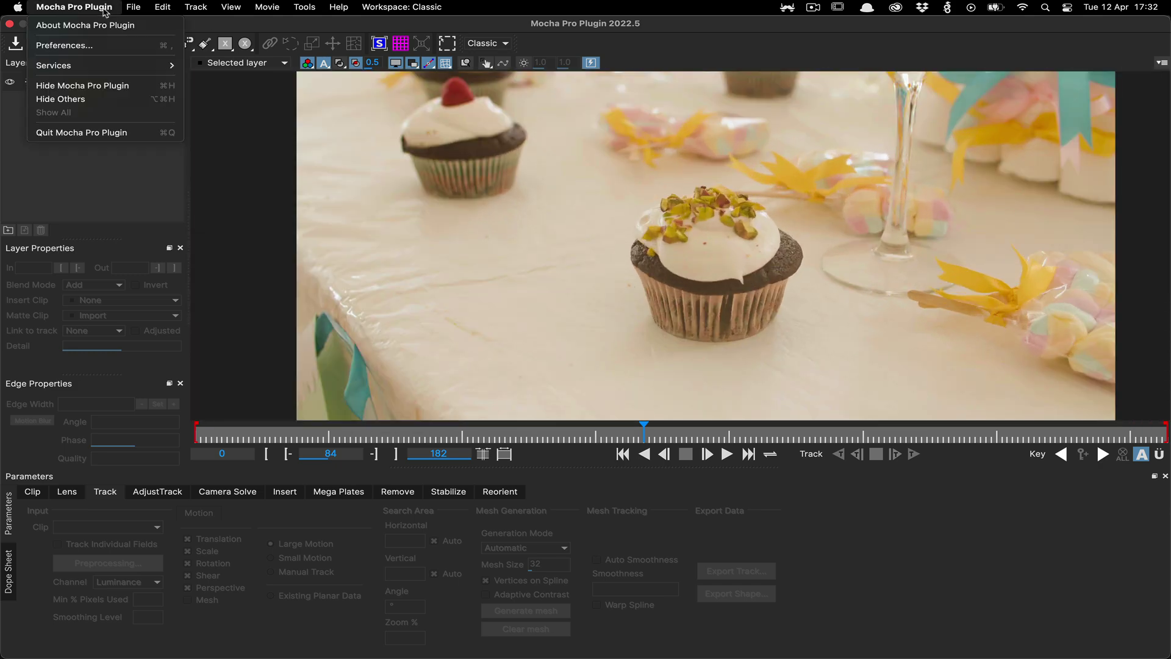
{"action": "left_click", "coordinate": [107, 48]}
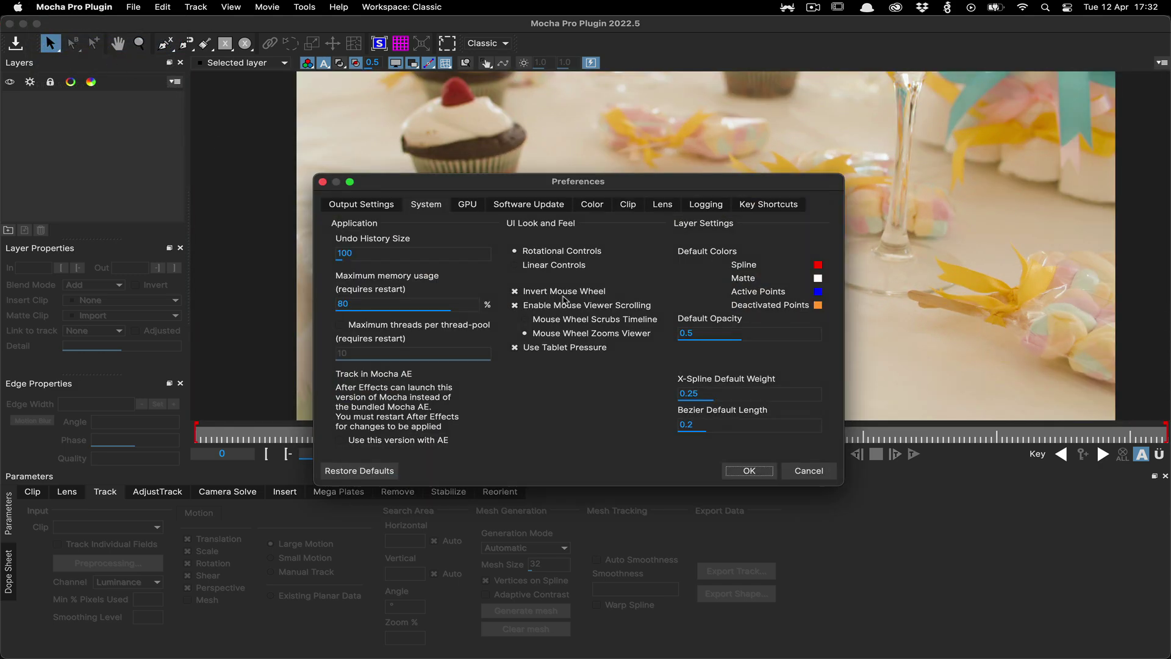
{"action": "left_click", "coordinate": [578, 307]}
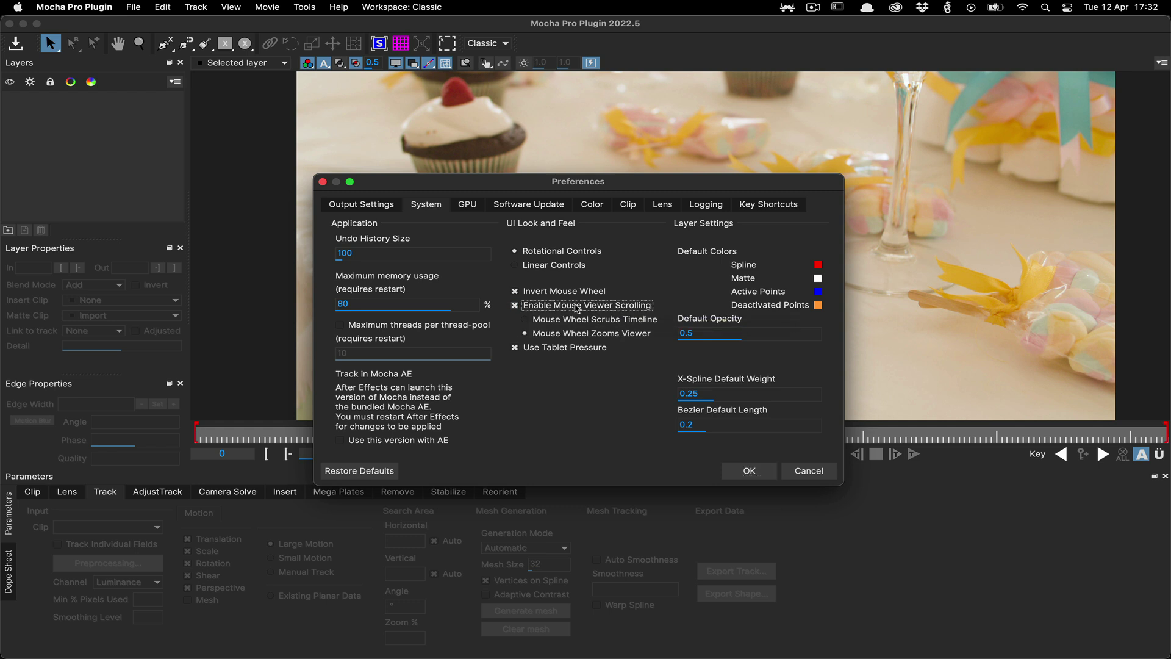
{"action": "left_click", "coordinate": [574, 319]}
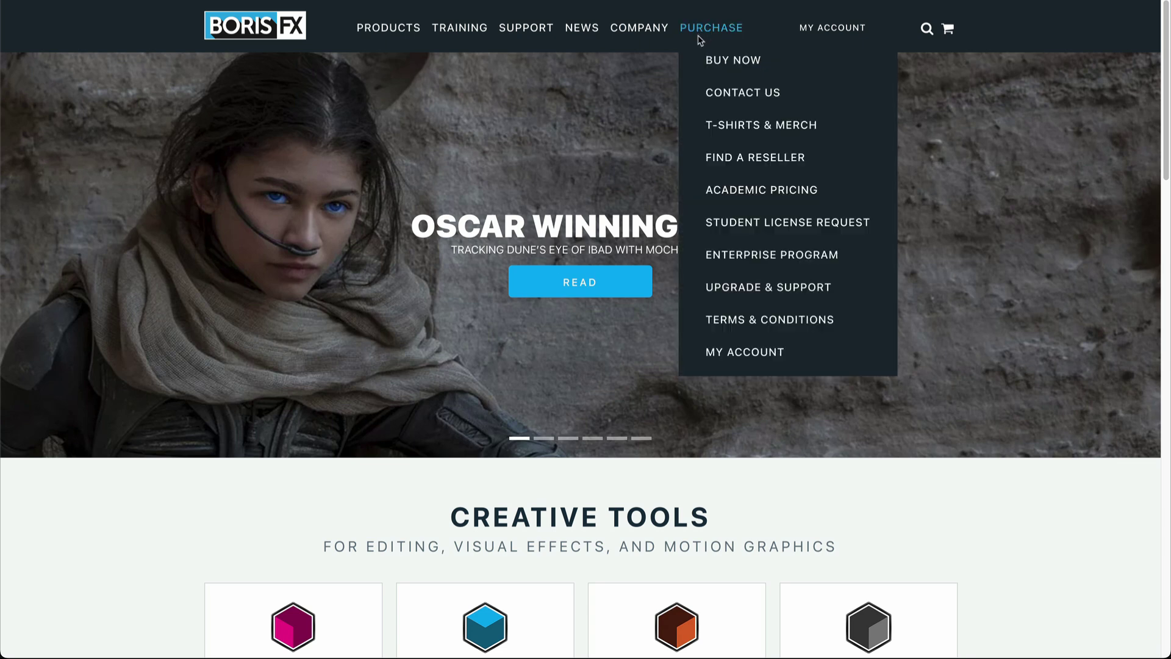
Open the Mocha Pro store page and try Upgrade/Support Renewal before reselecting Subscription
{"action": "left_click", "coordinate": [735, 59]}
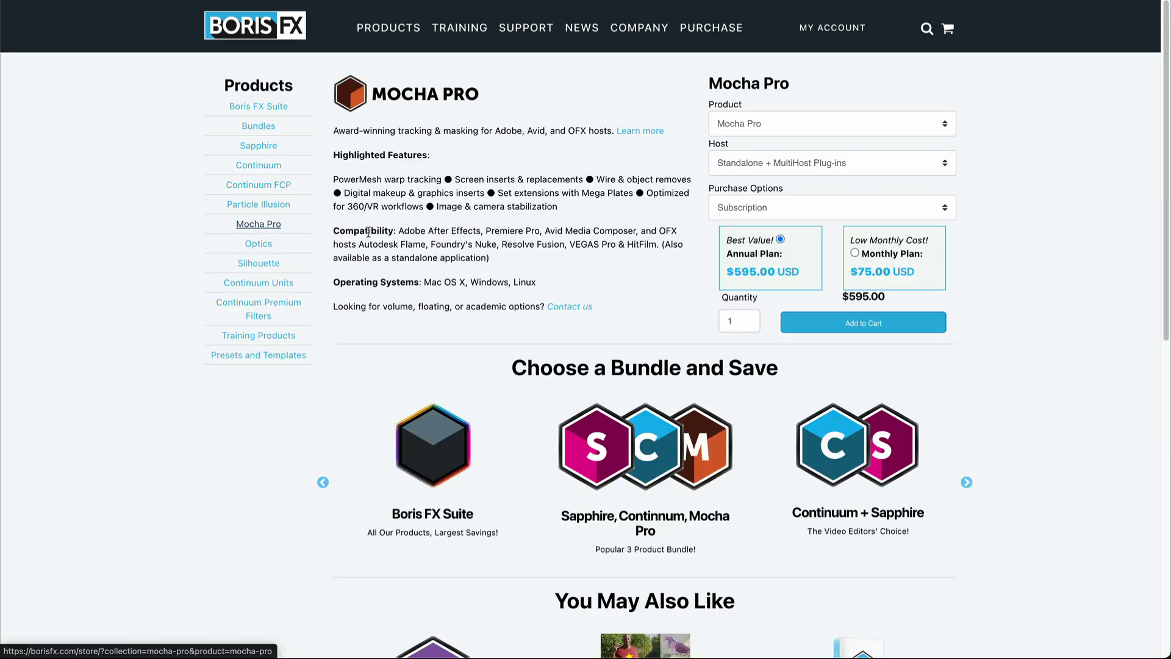
{"action": "left_click", "coordinate": [808, 206]}
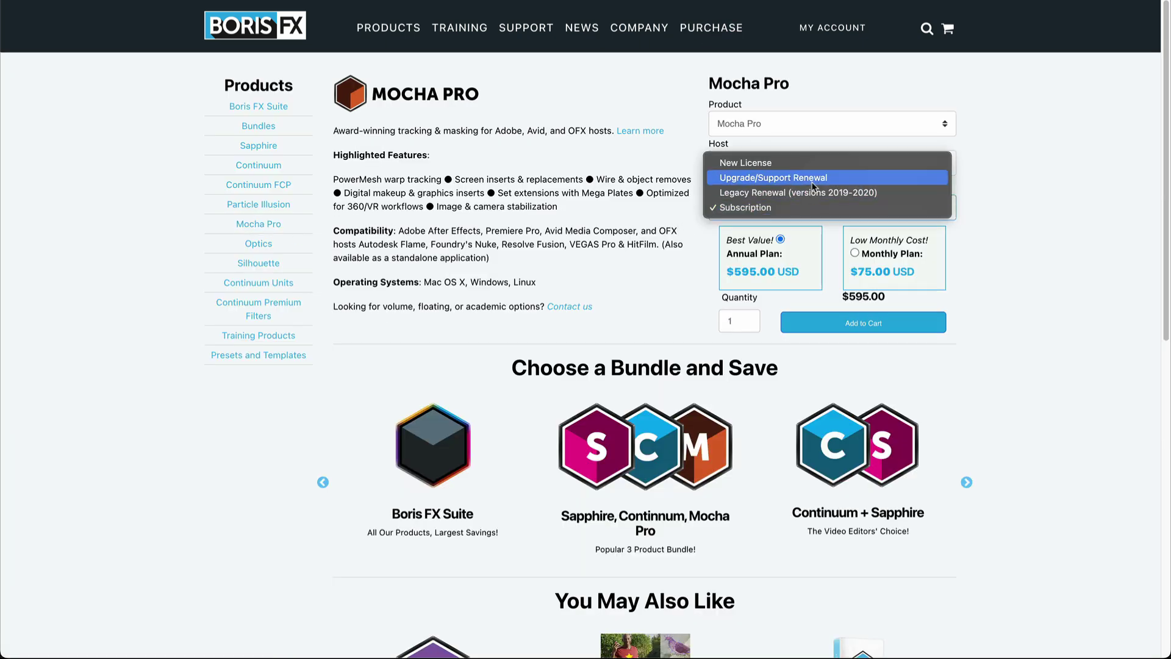
{"action": "left_click", "coordinate": [813, 178]}
{"action": "left_click", "coordinate": [811, 207]}
{"action": "left_click", "coordinate": [798, 236]}
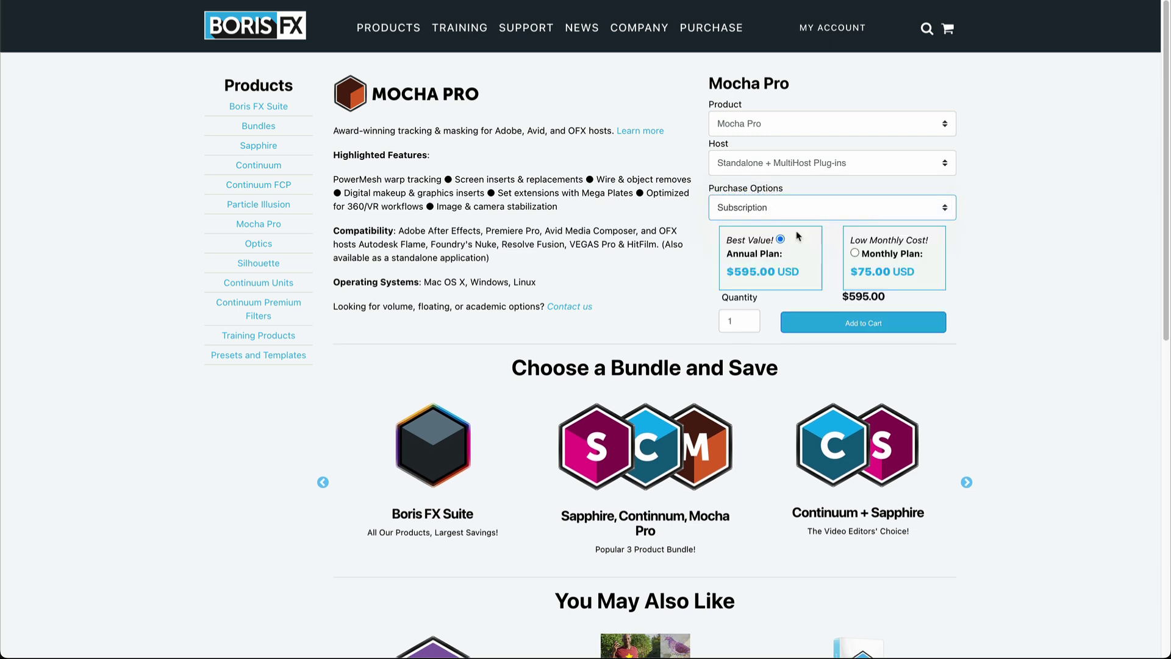